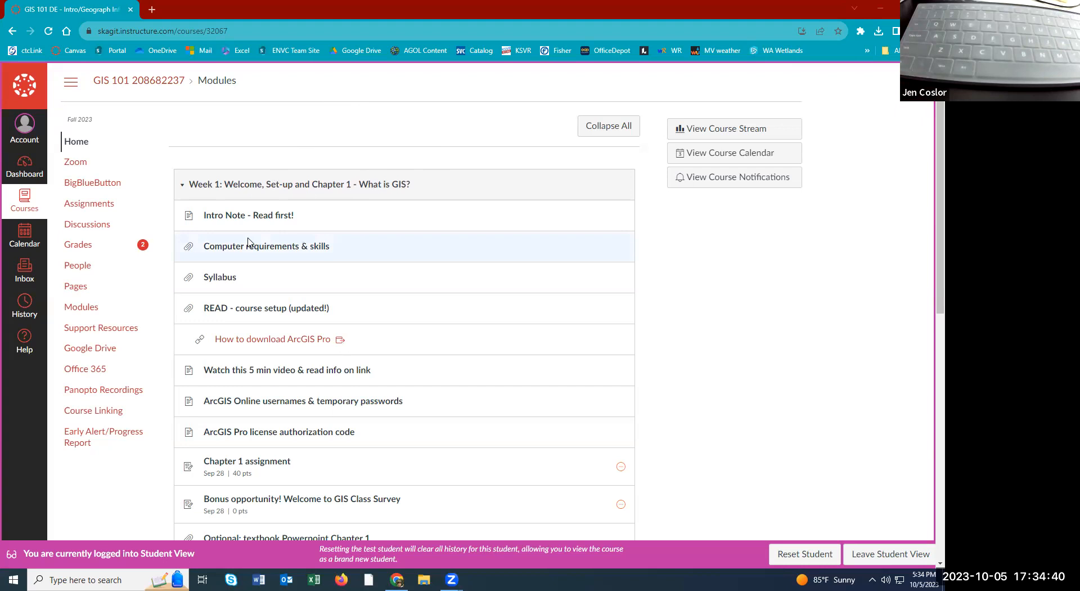
Open the 'READ - course setup (updated!)' reading from the Week 1 module.
{"action": "left_click", "coordinate": [269, 309]}
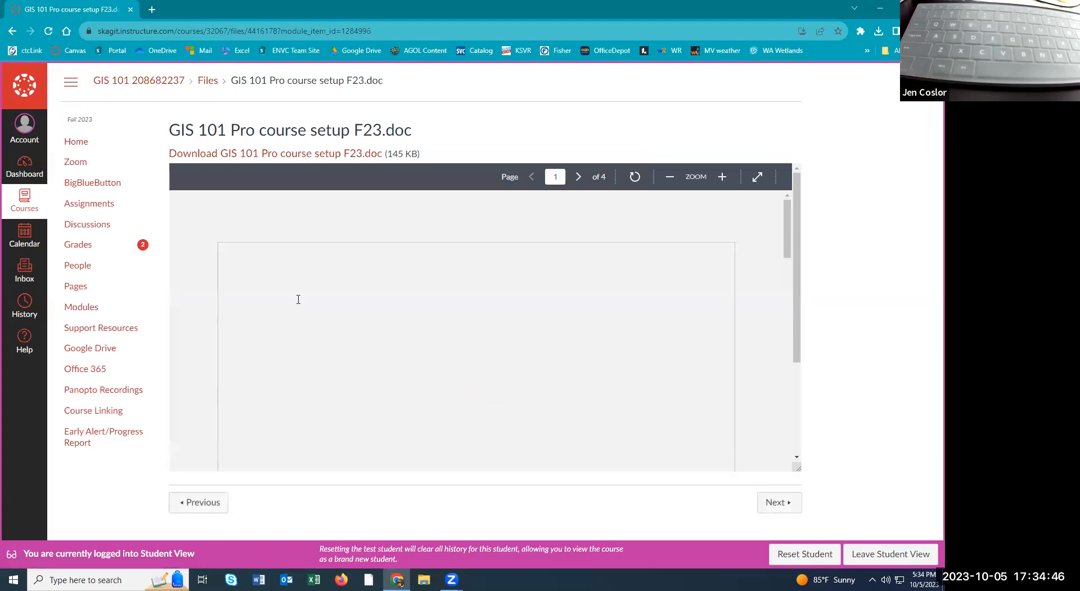
Scroll to section 3 of the setup document and follow the highered.mheducation.com data sets link.
{"action": "scroll", "coordinate": [298, 299], "scroll_direction": "down", "scroll_amount": 10}
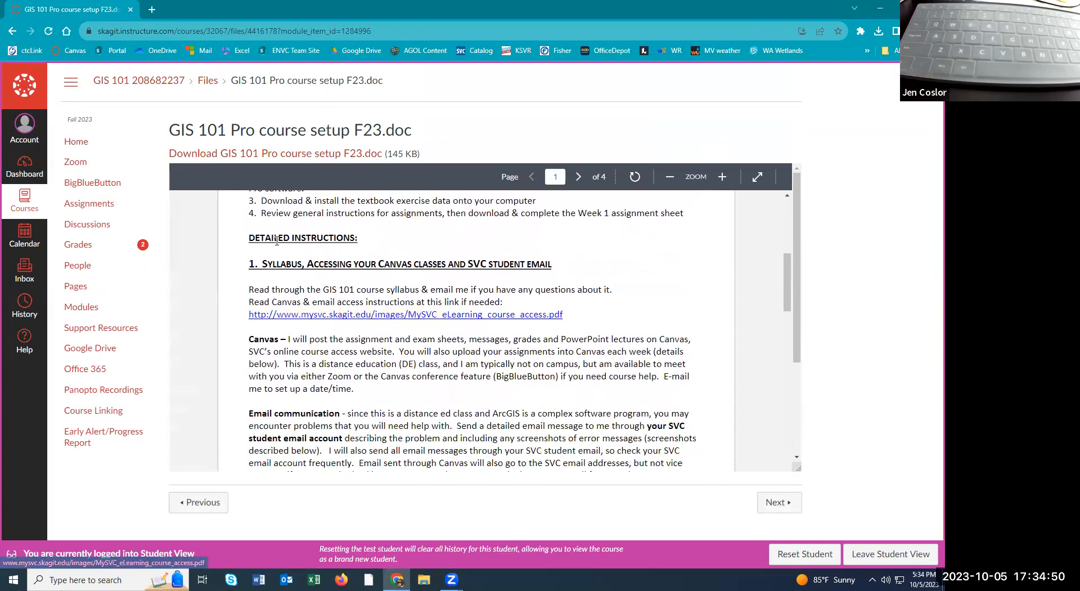
{"action": "scroll", "coordinate": [285, 265], "scroll_direction": "down", "scroll_amount": 5}
{"action": "scroll", "coordinate": [285, 268], "scroll_direction": "down", "scroll_amount": 3}
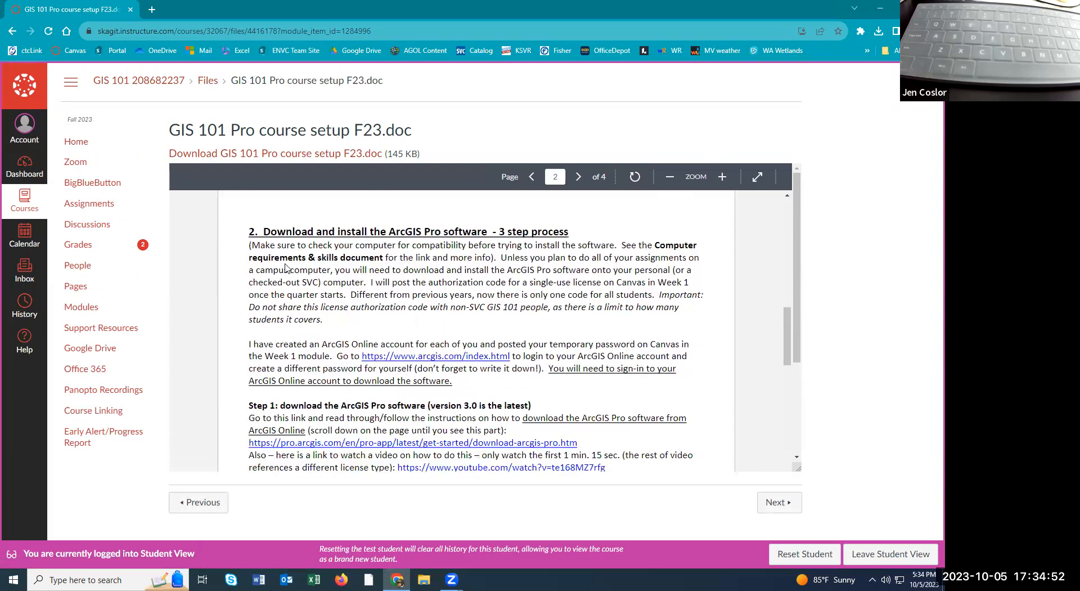
{"action": "scroll", "coordinate": [286, 262], "scroll_direction": "down", "scroll_amount": 10}
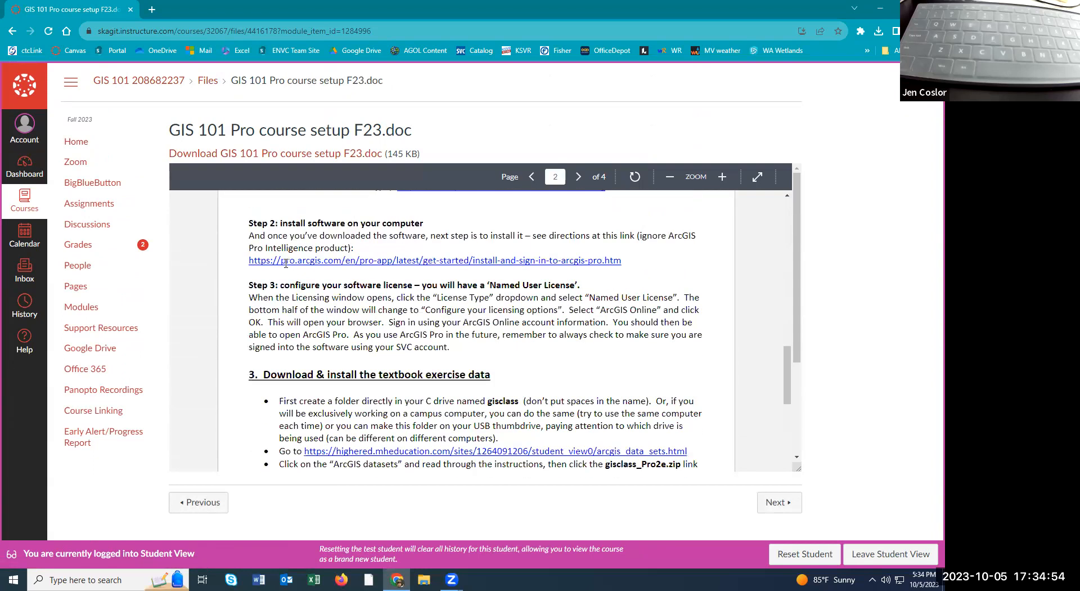
{"action": "scroll", "coordinate": [286, 268], "scroll_direction": "down", "scroll_amount": 1}
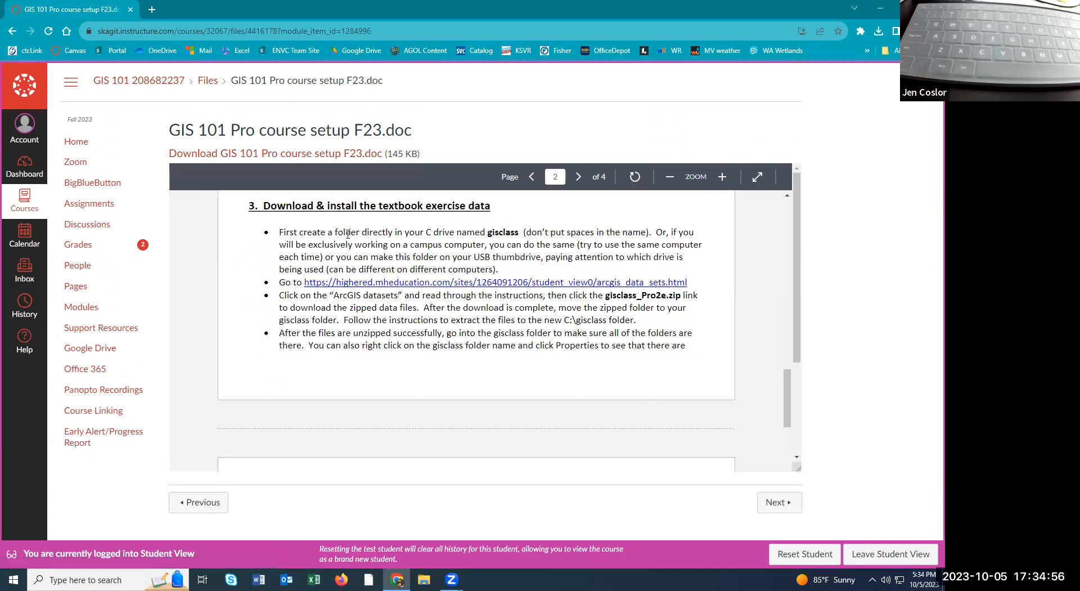
{"action": "left_click", "coordinate": [360, 289]}
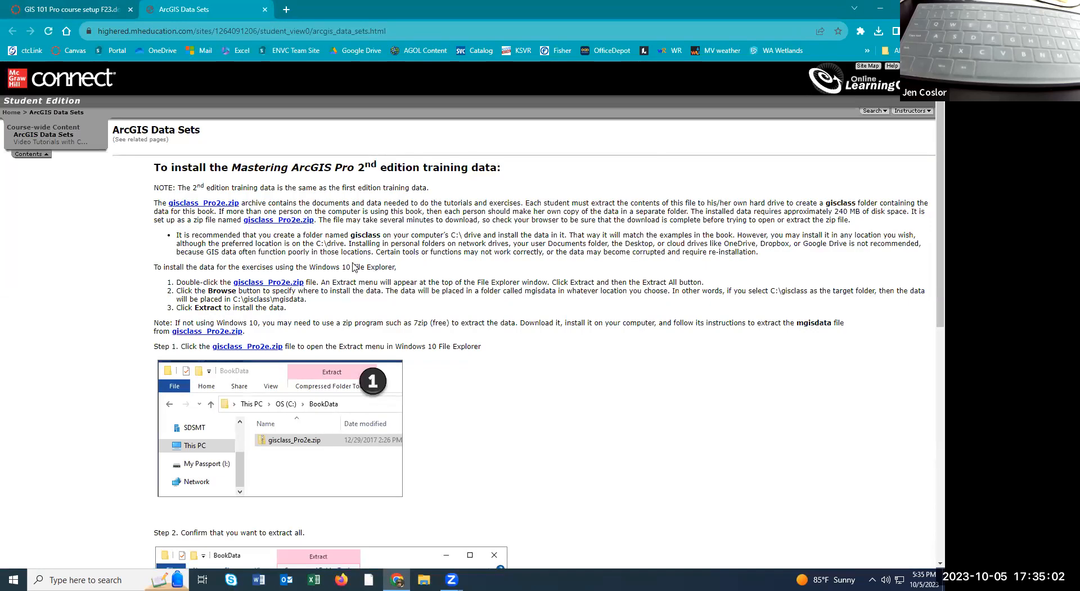
Download the gisclass_Pro2e.zip exercise data.
{"action": "left_click", "coordinate": [228, 206]}
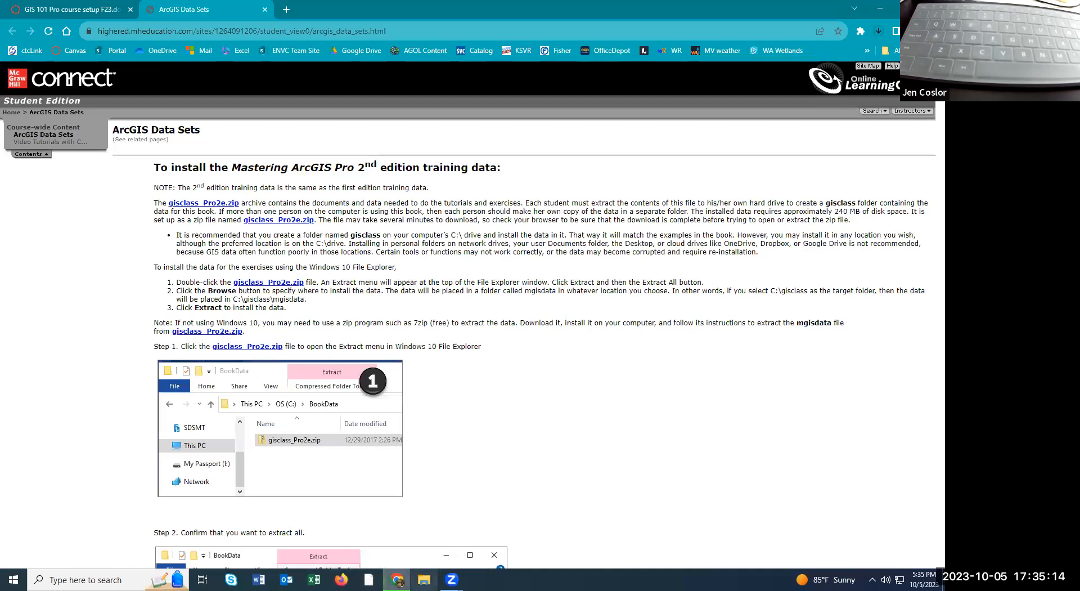
Open a File Explorer window showing This PC.
{"action": "left_click", "coordinate": [417, 577]}
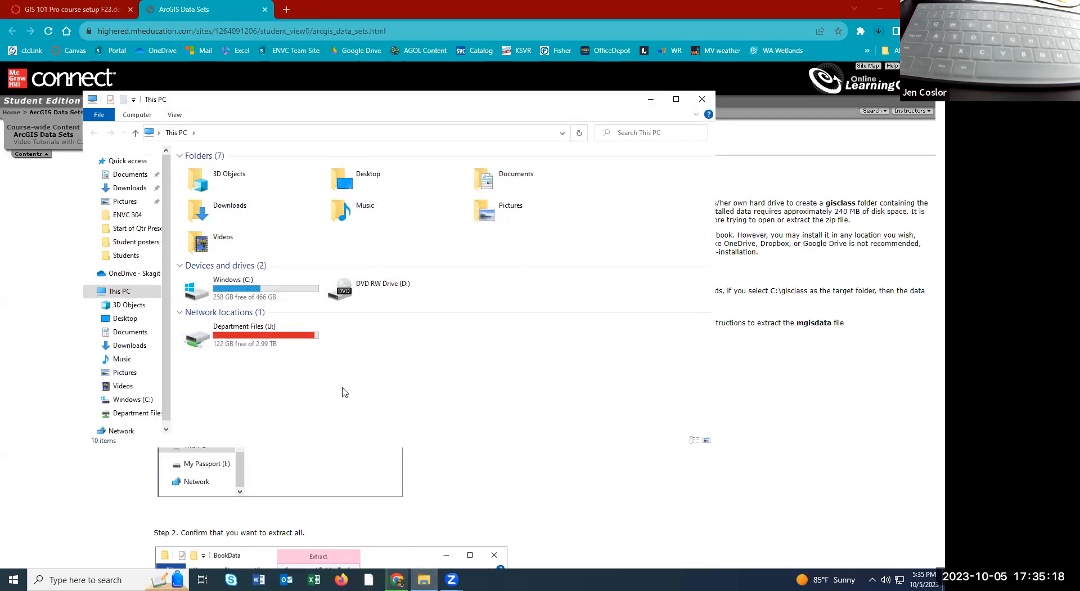
Create and open an empty gisclass folder at C:\gisclass, then go back to the browser.
{"action": "left_click", "coordinate": [228, 291]}
{"action": "double_click", "coordinate": [228, 291]}
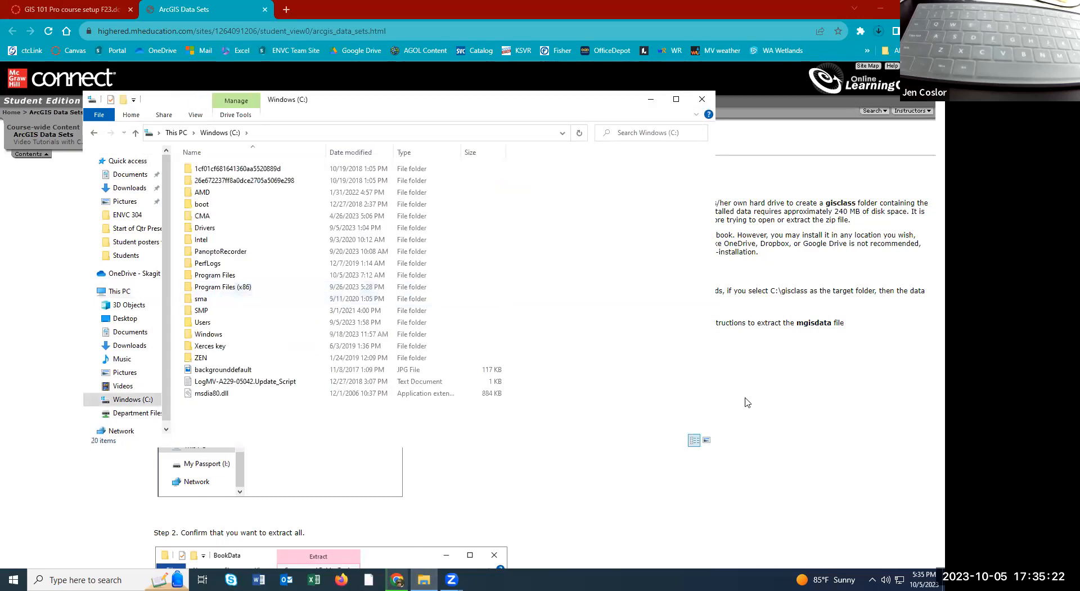
{"action": "right_click", "coordinate": [636, 256]}
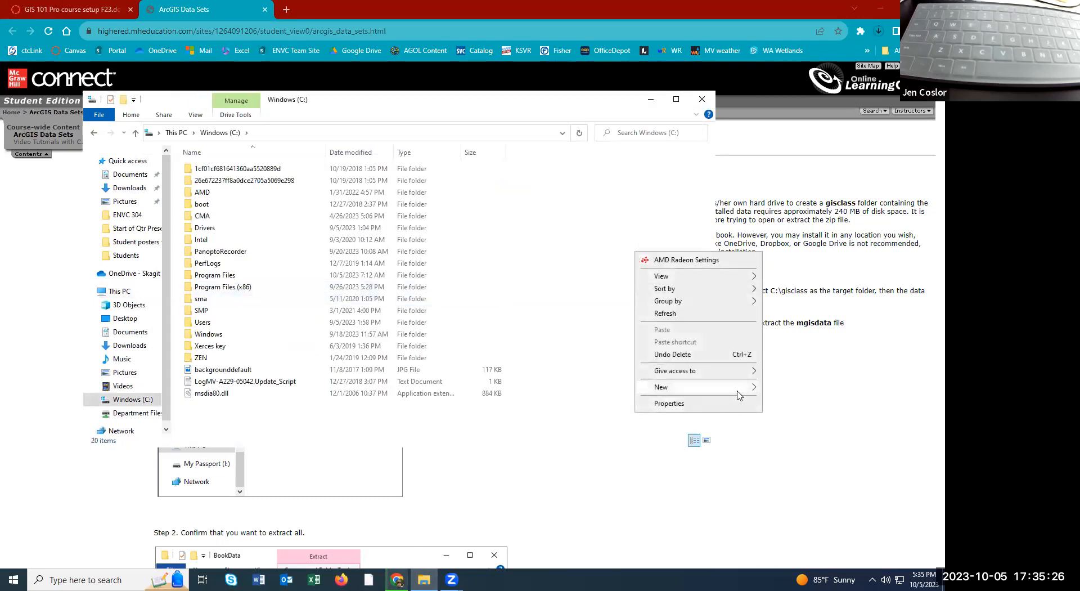
{"action": "mouse_move", "coordinate": [740, 395]}
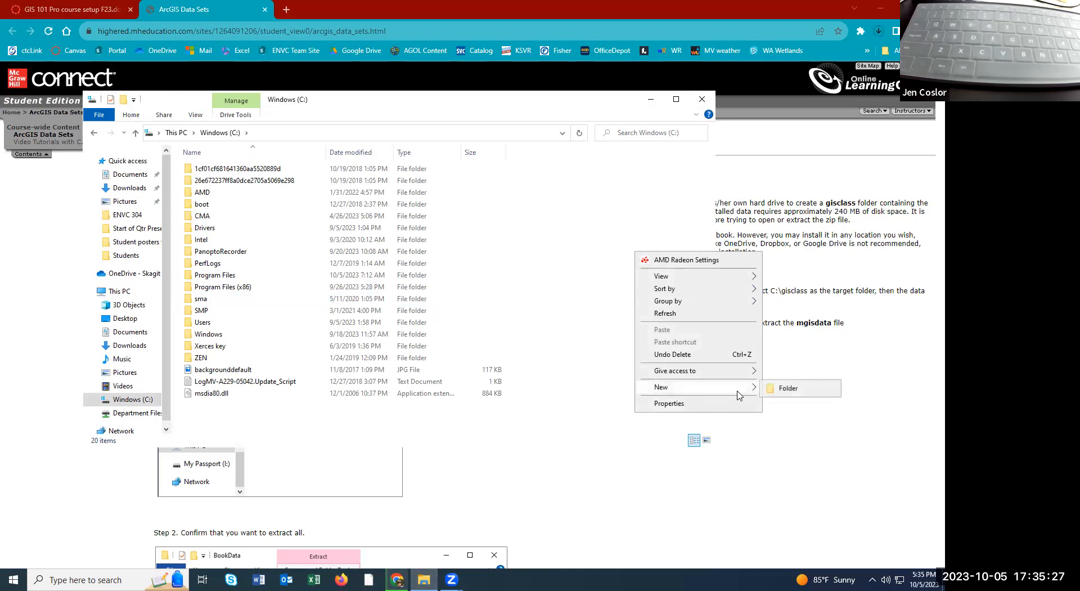
{"action": "left_click", "coordinate": [785, 388]}
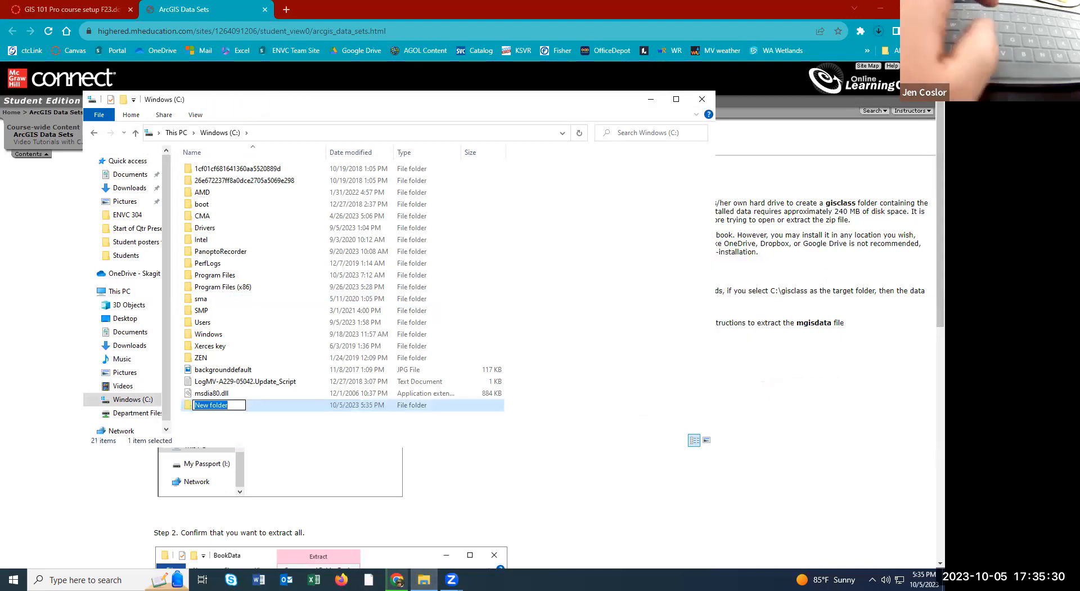
{"action": "type", "text": "gis"}
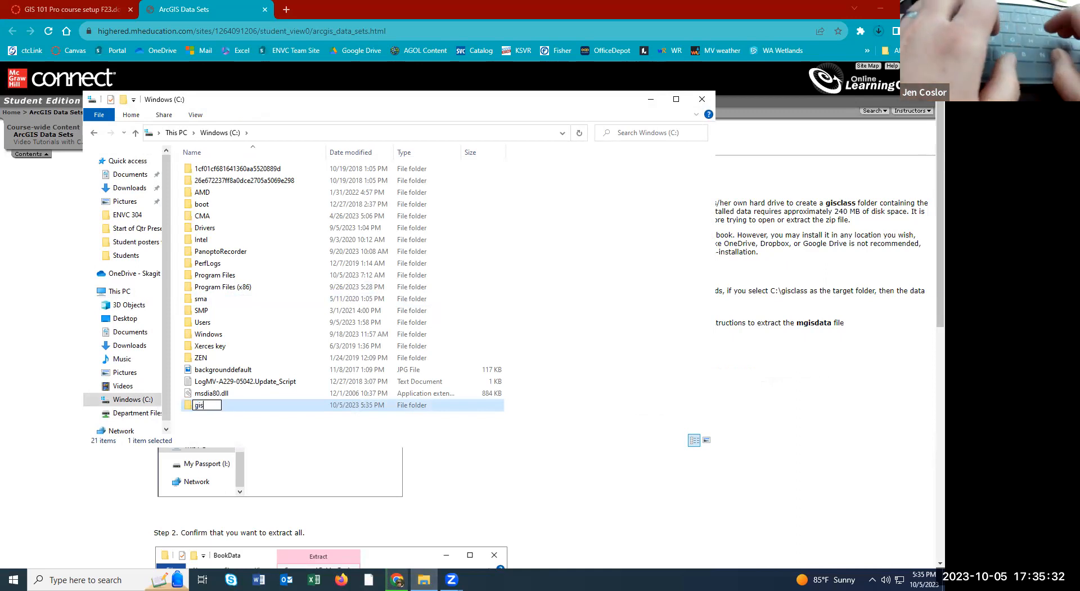
{"action": "type", "text": "class"}
{"action": "key", "text": "Return"}
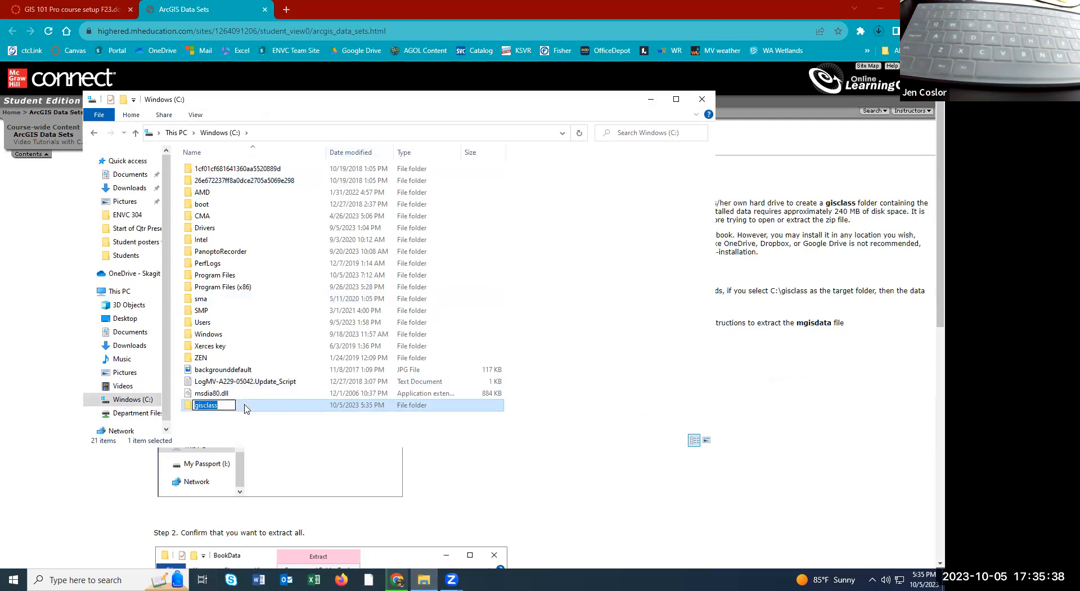
{"action": "double_click", "coordinate": [246, 410]}
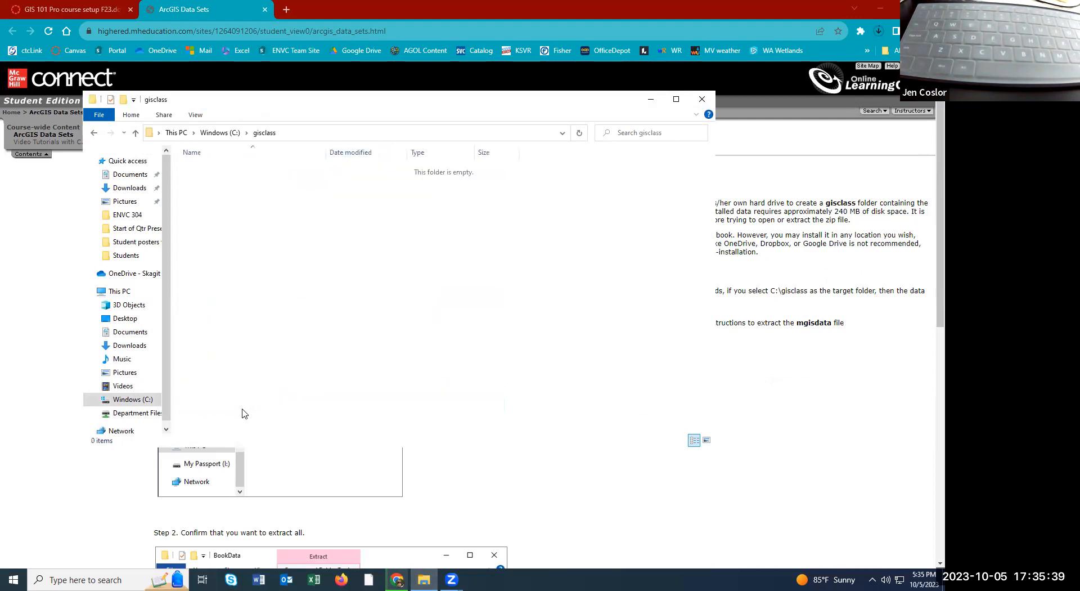
{"action": "left_click", "coordinate": [813, 5]}
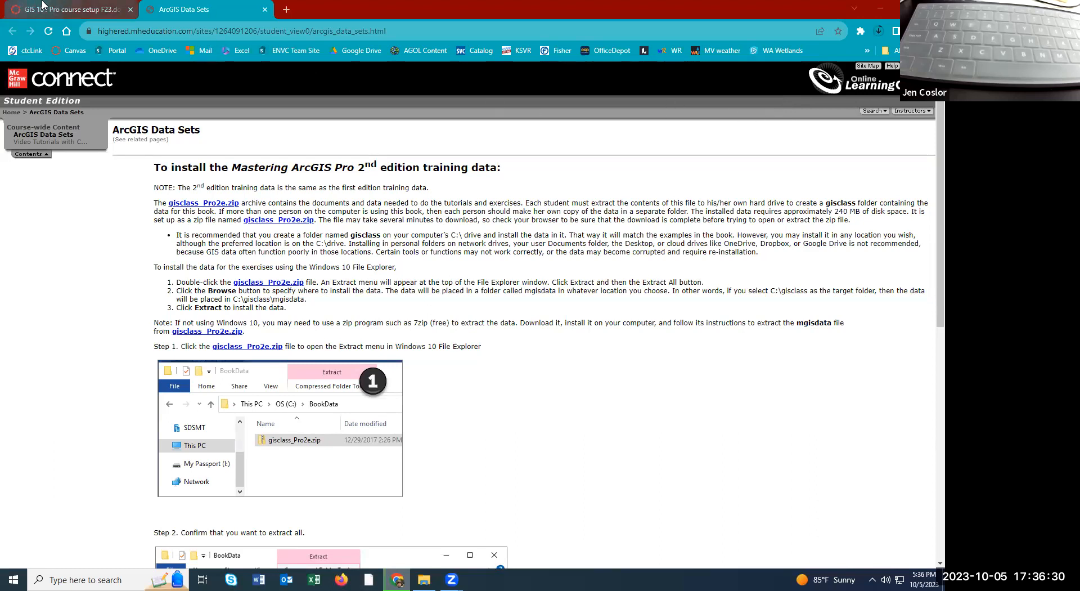
Download Chapter1_Fall2023-1.docx from the Chapter 1 assignment and open it in Word.
{"action": "left_click", "coordinate": [40, 6]}
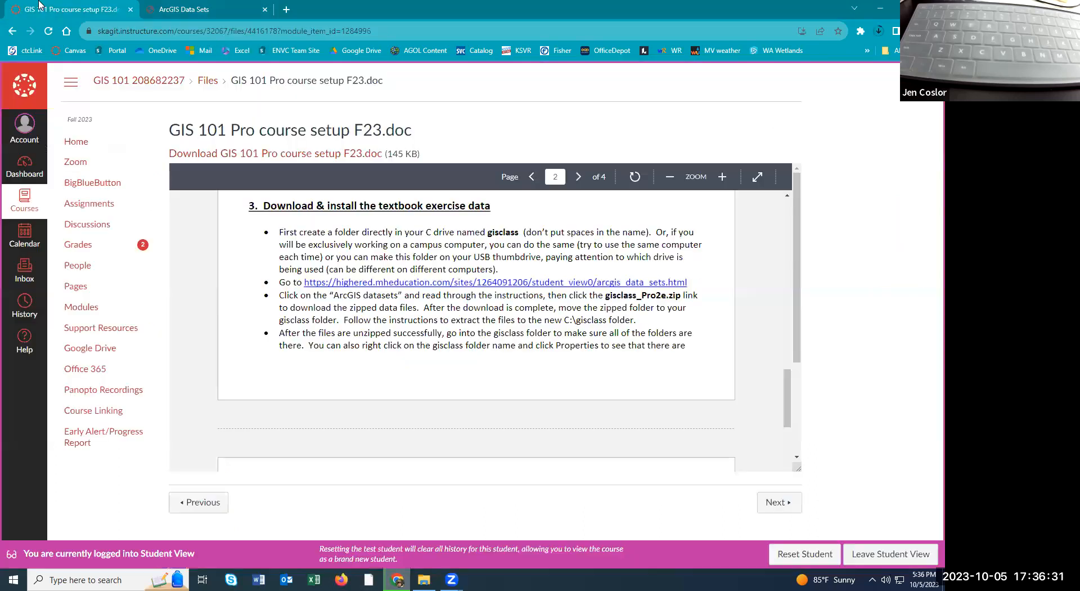
{"action": "left_click", "coordinate": [148, 86]}
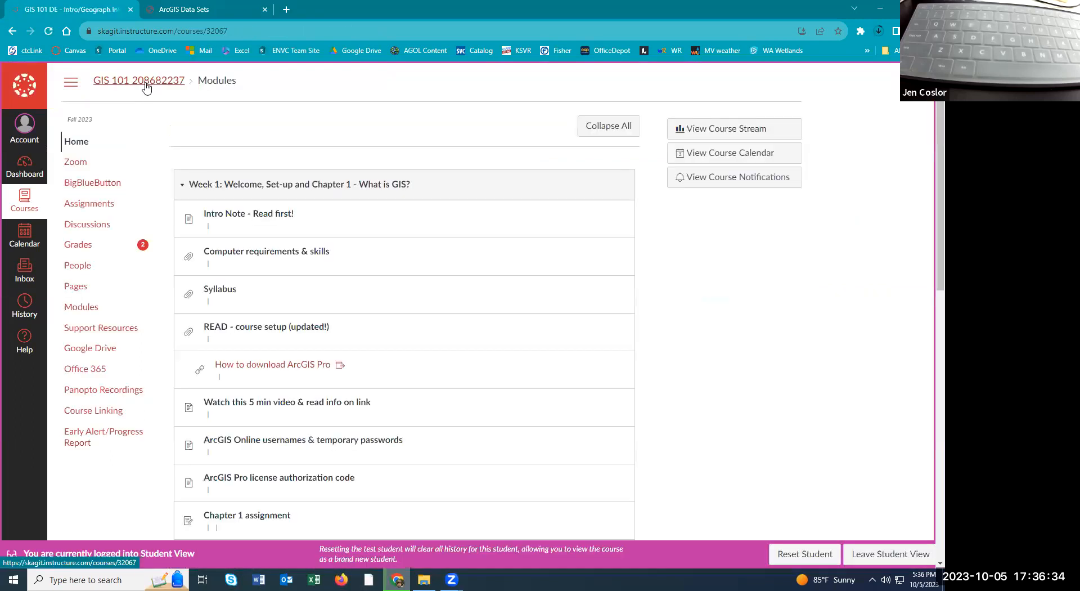
{"action": "left_click", "coordinate": [276, 467]}
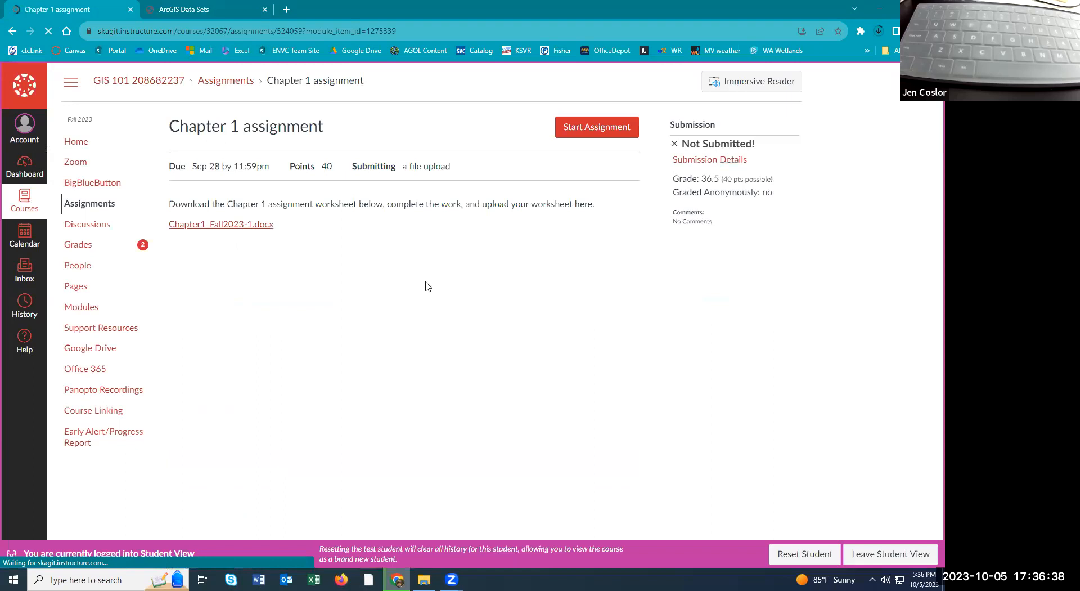
{"action": "left_click", "coordinate": [281, 218]}
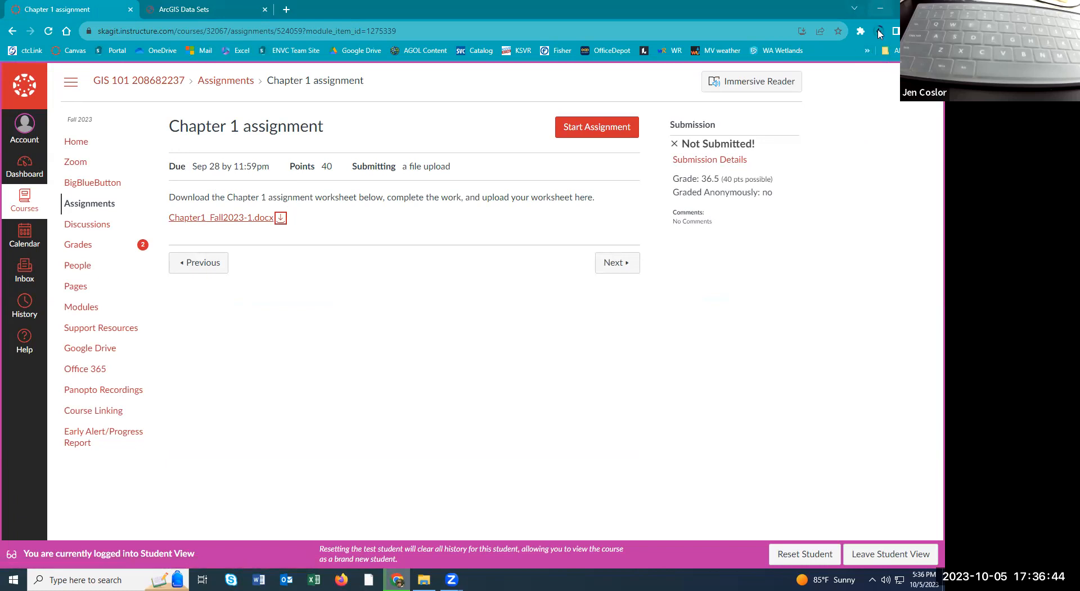
{"action": "left_click", "coordinate": [880, 32]}
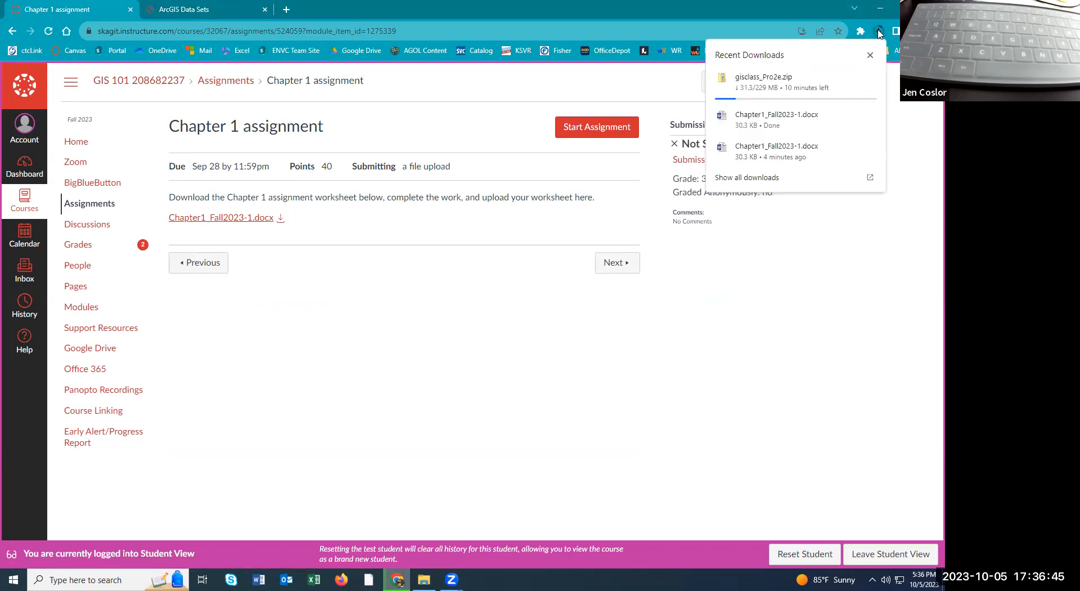
{"action": "left_click", "coordinate": [742, 133]}
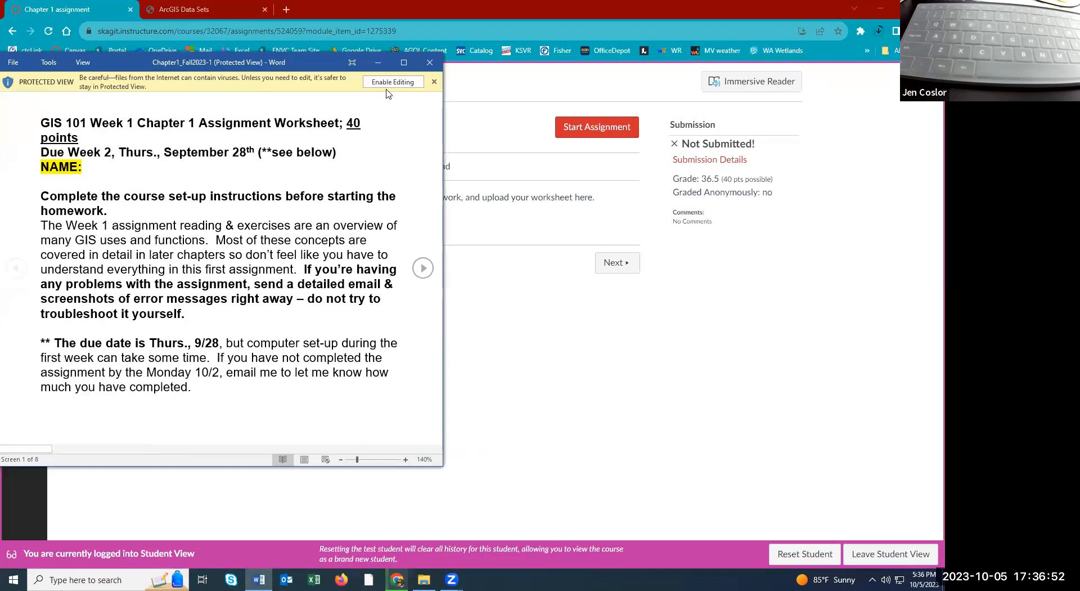
Enable editing, maximize Word, and save a copy named Chapter1_Fall2023-1 plus the student's name.
{"action": "left_click", "coordinate": [393, 84]}
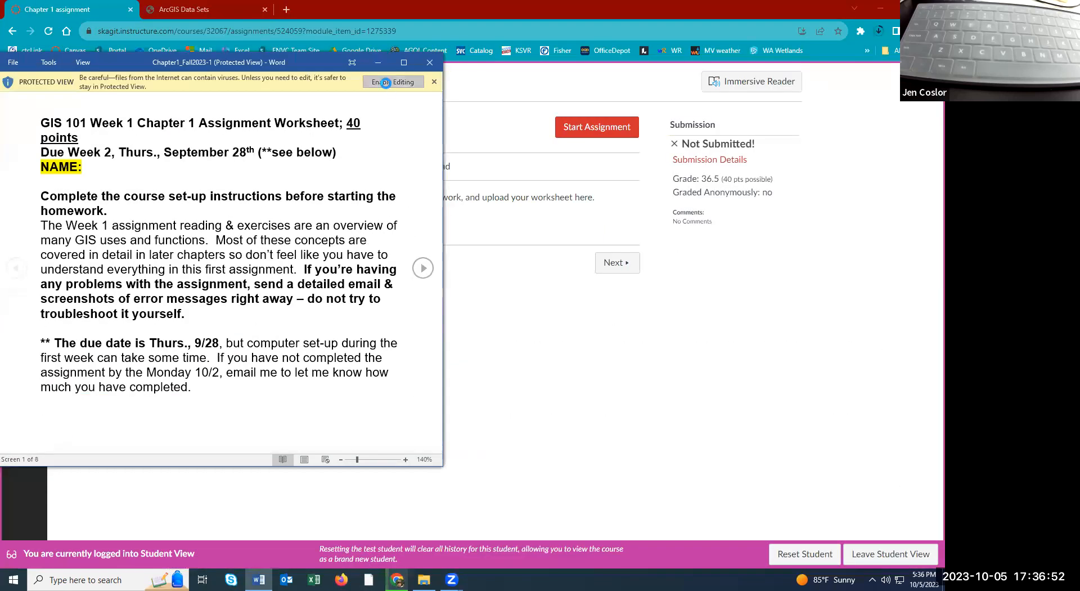
{"action": "left_click", "coordinate": [404, 63]}
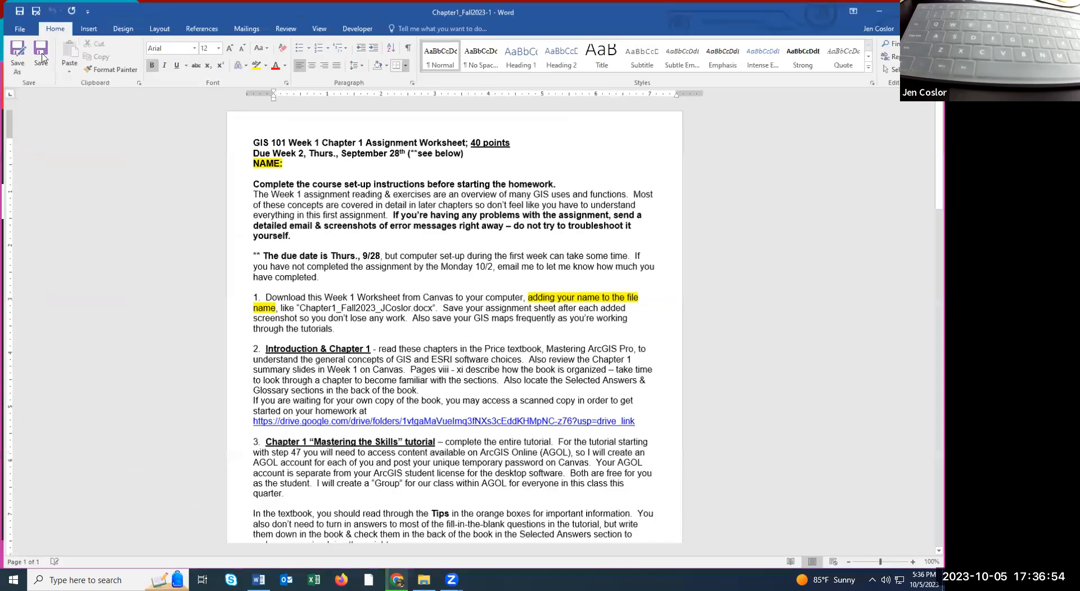
{"action": "left_click", "coordinate": [14, 52]}
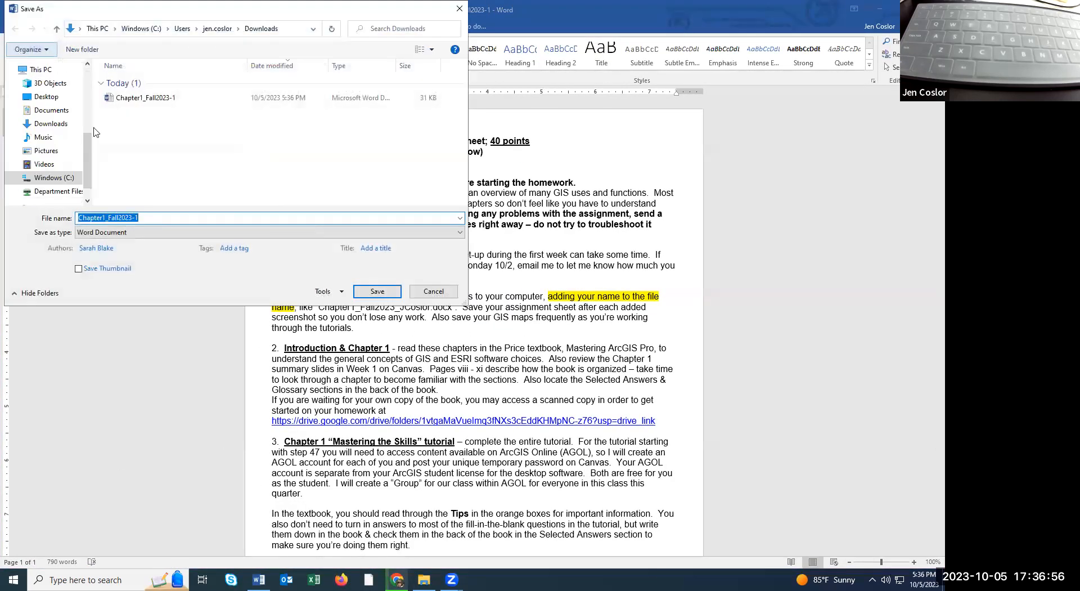
{"action": "left_click", "coordinate": [156, 219]}
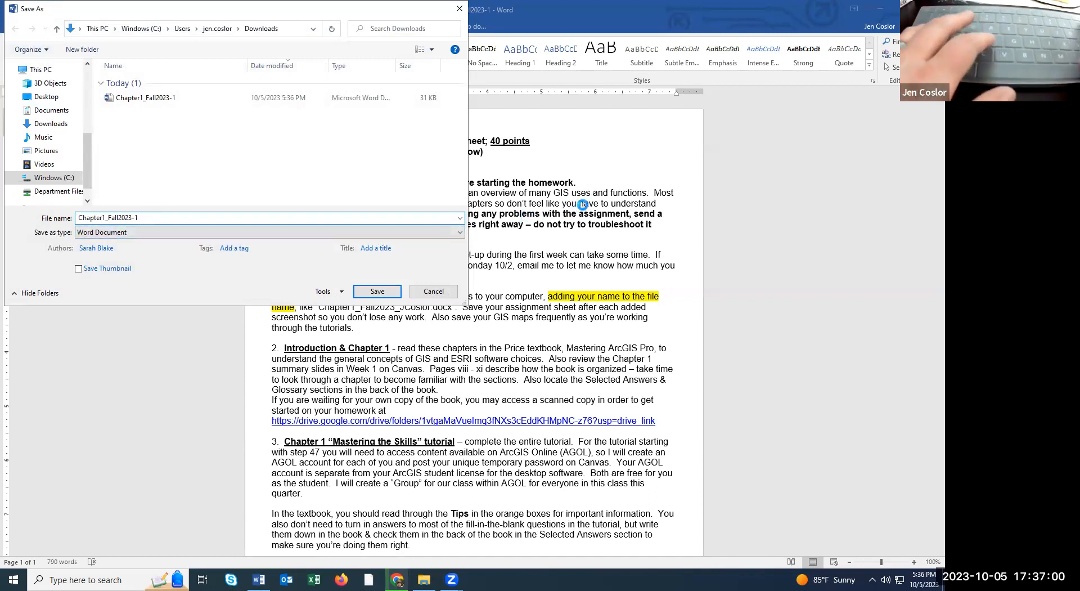
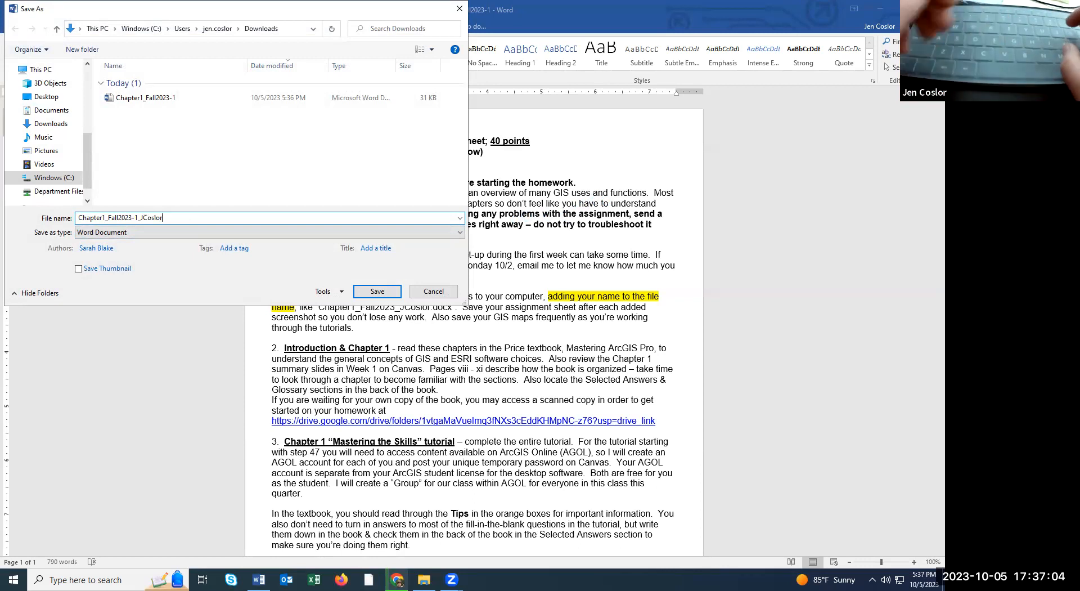
{"action": "key", "text": "Return"}
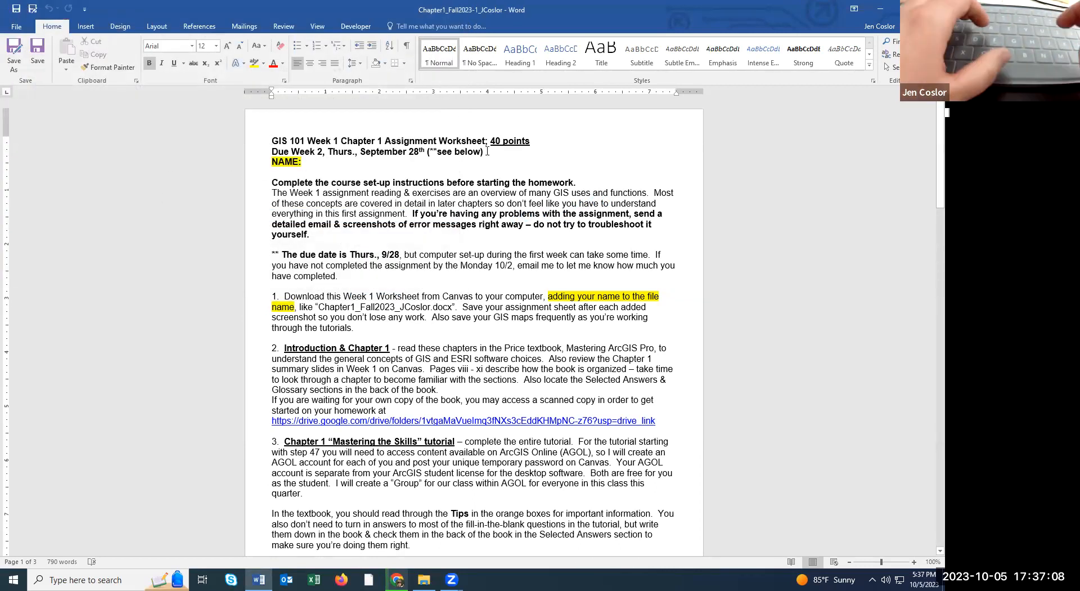
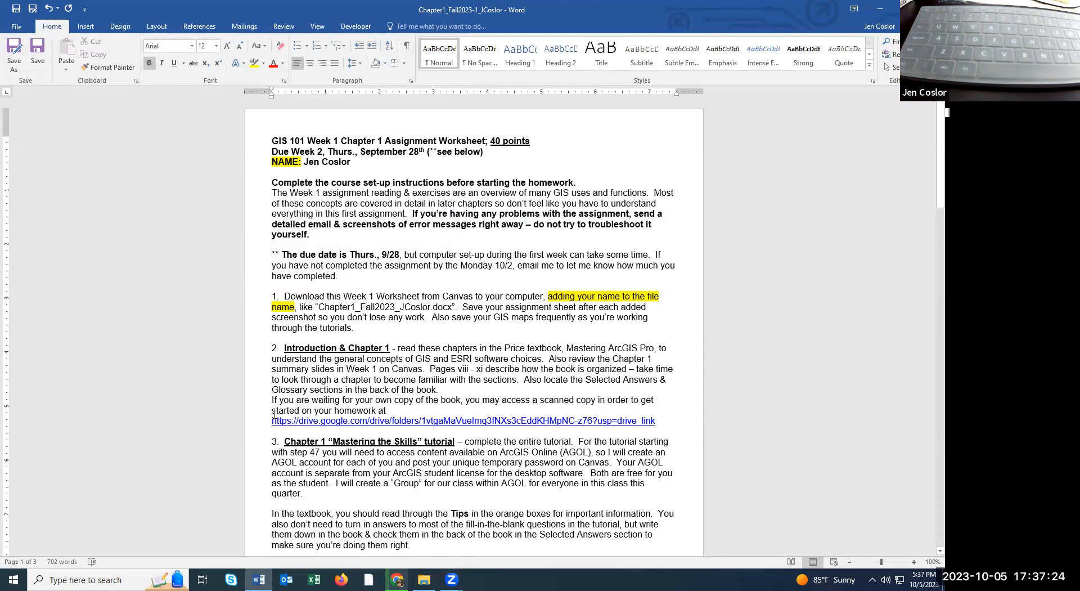
Type the student's full name after NAME: on the worksheet.
{"action": "left_click_drag", "start_coordinate": [300, 415], "coordinate": [330, 438]}
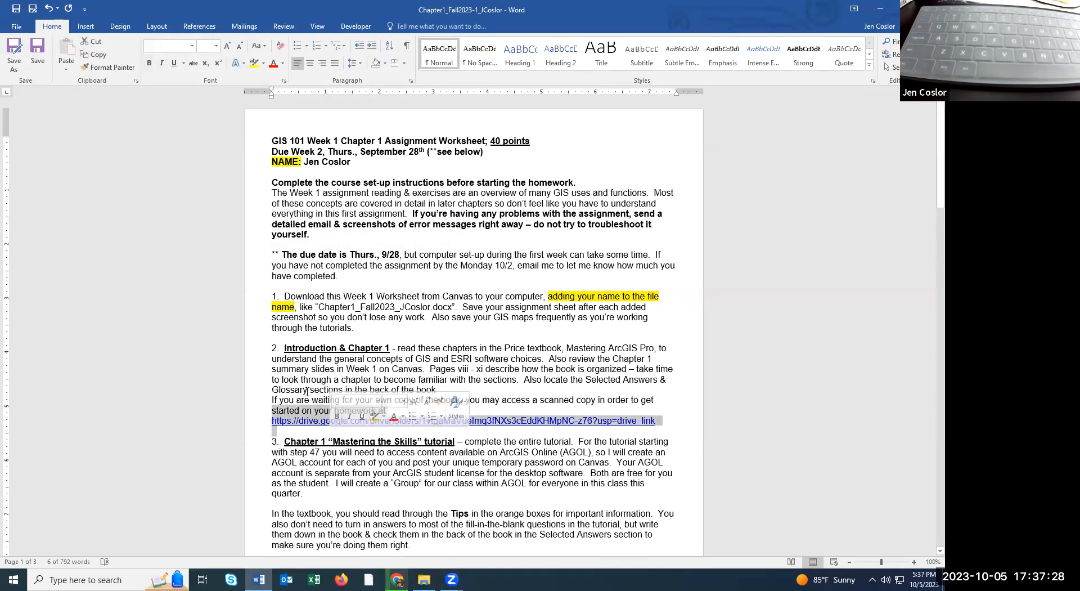
{"action": "left_click", "coordinate": [309, 379]}
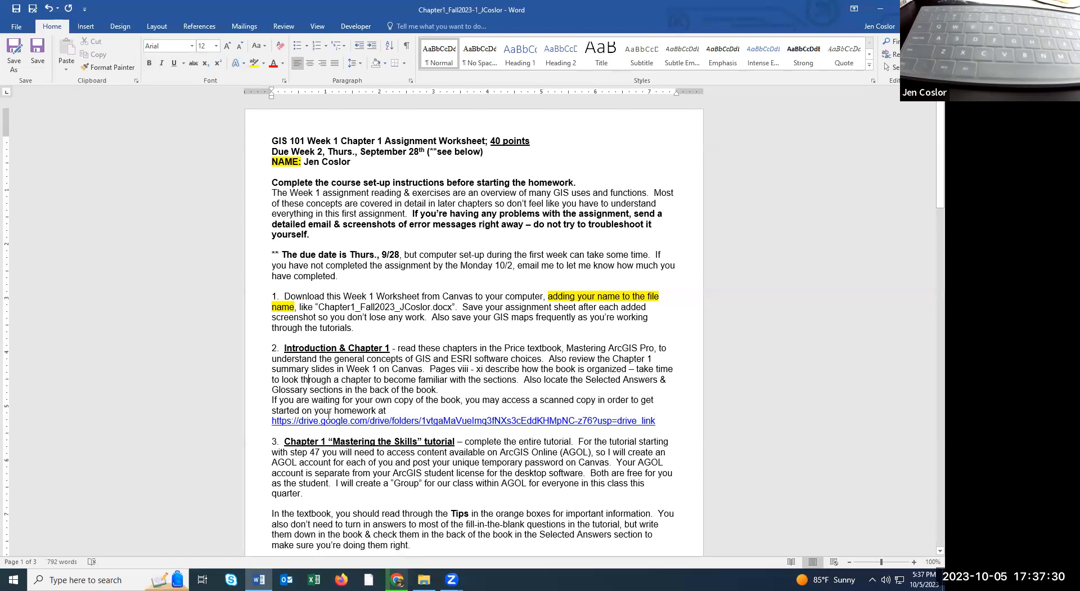
Follow the video tutorials link in the Tips on the tutorials box.
{"action": "scroll", "coordinate": [358, 409], "scroll_direction": "down", "scroll_amount": 4}
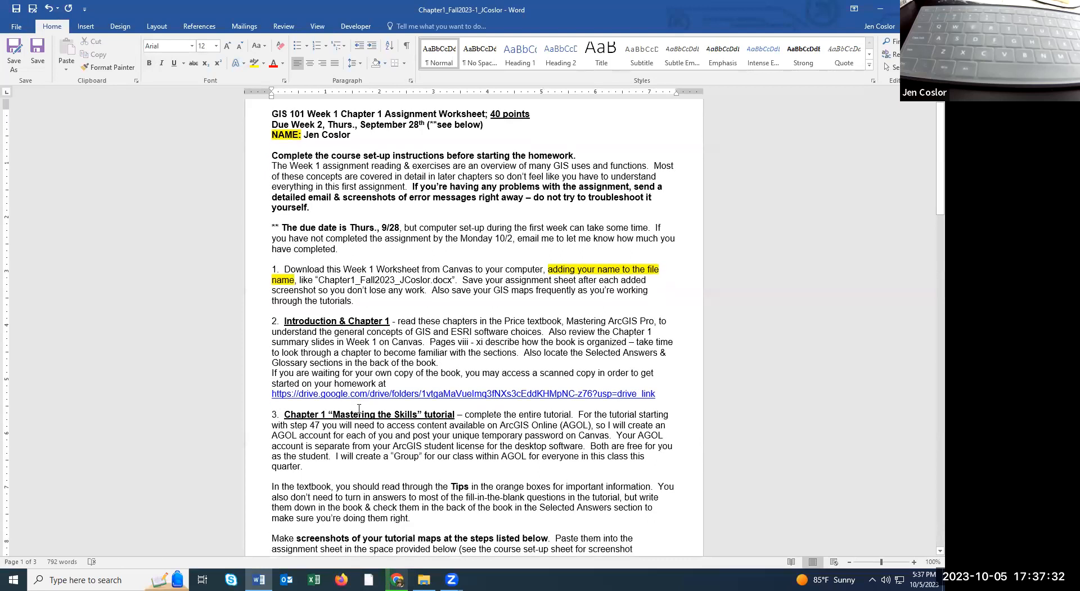
{"action": "scroll", "coordinate": [362, 406], "scroll_direction": "down", "scroll_amount": 3}
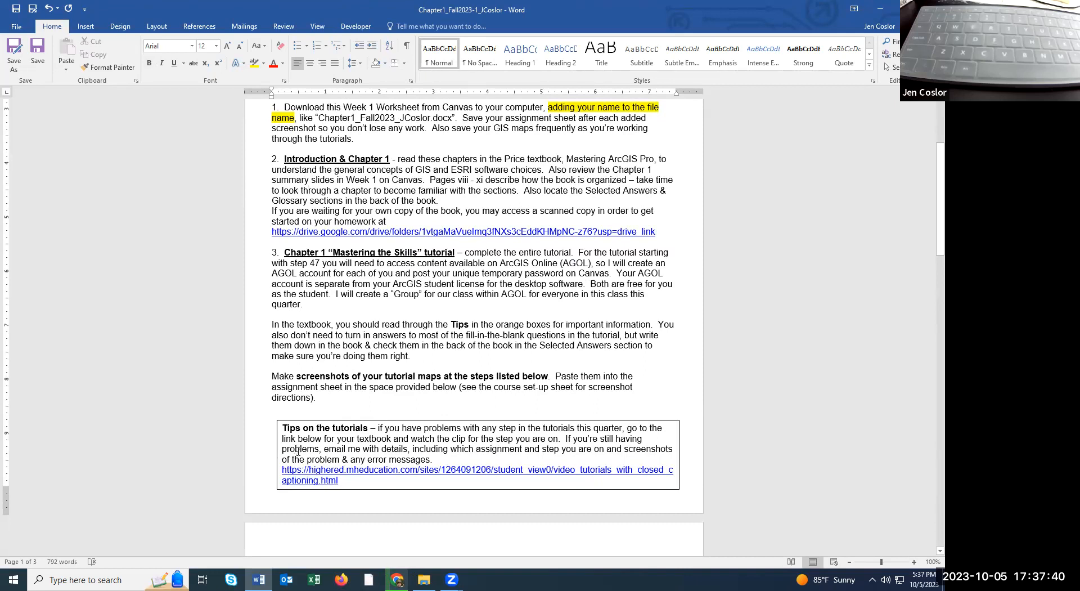
{"action": "left_click", "coordinate": [317, 479], "text": "ctrl"}
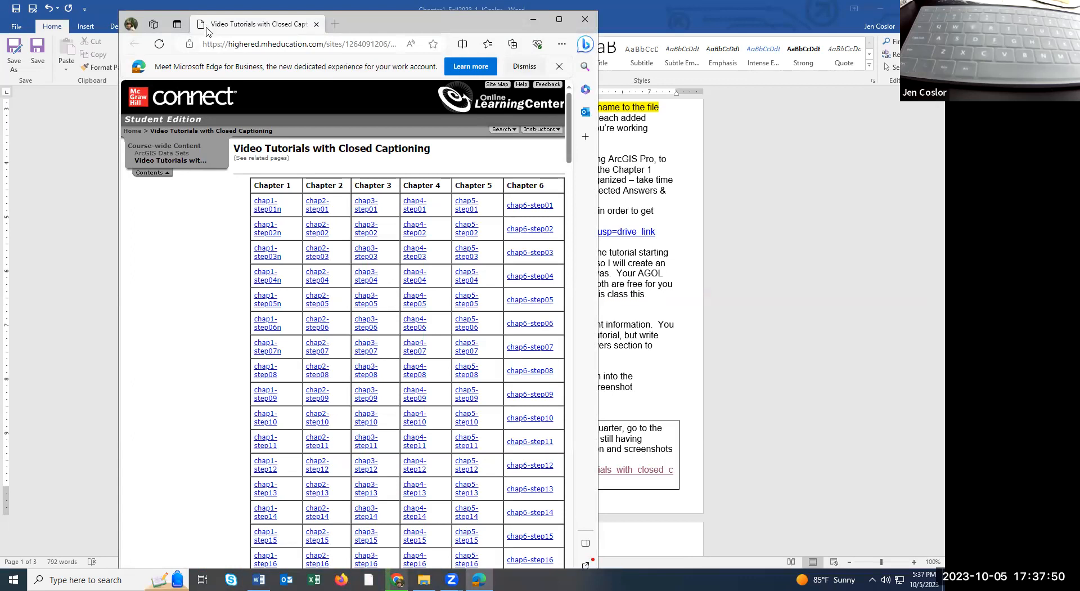
Maximize the Edge window and open the chap1-step20 tutorial video.
{"action": "left_click_drag", "start_coordinate": [207, 29], "coordinate": [191, 84]}
{"action": "left_click", "coordinate": [525, 76]}
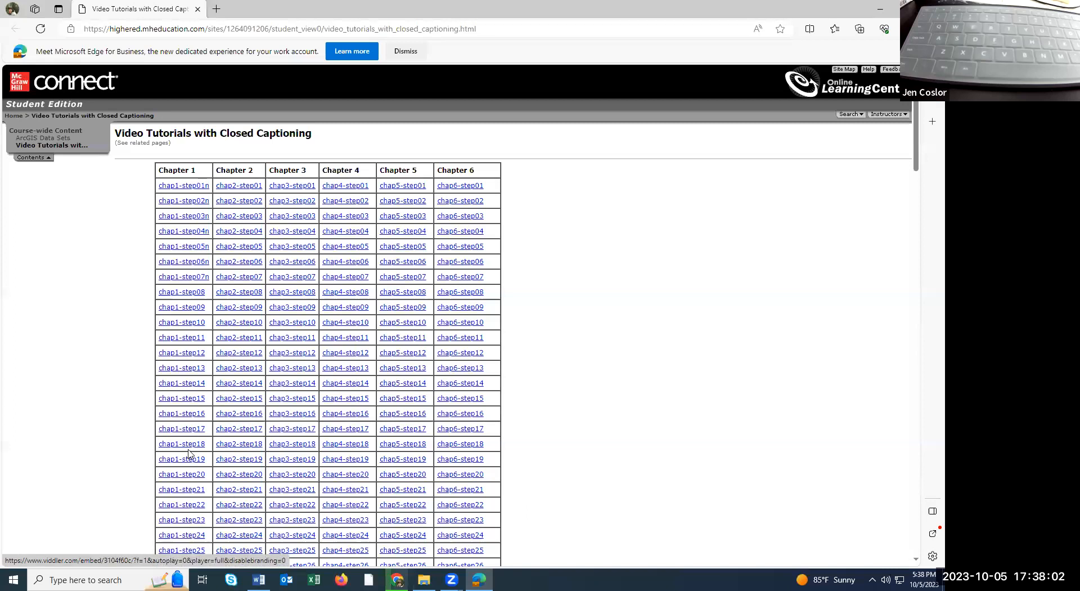
{"action": "left_click", "coordinate": [190, 474]}
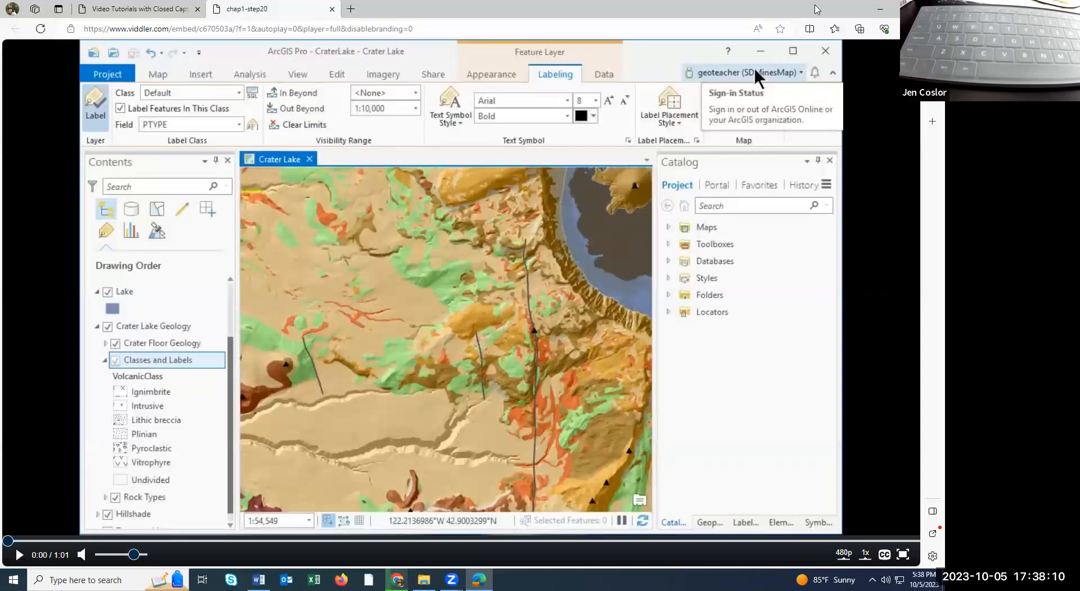
Restore the video window to a smaller size so the Word worksheet shows behind it.
{"action": "double_click", "coordinate": [818, 9]}
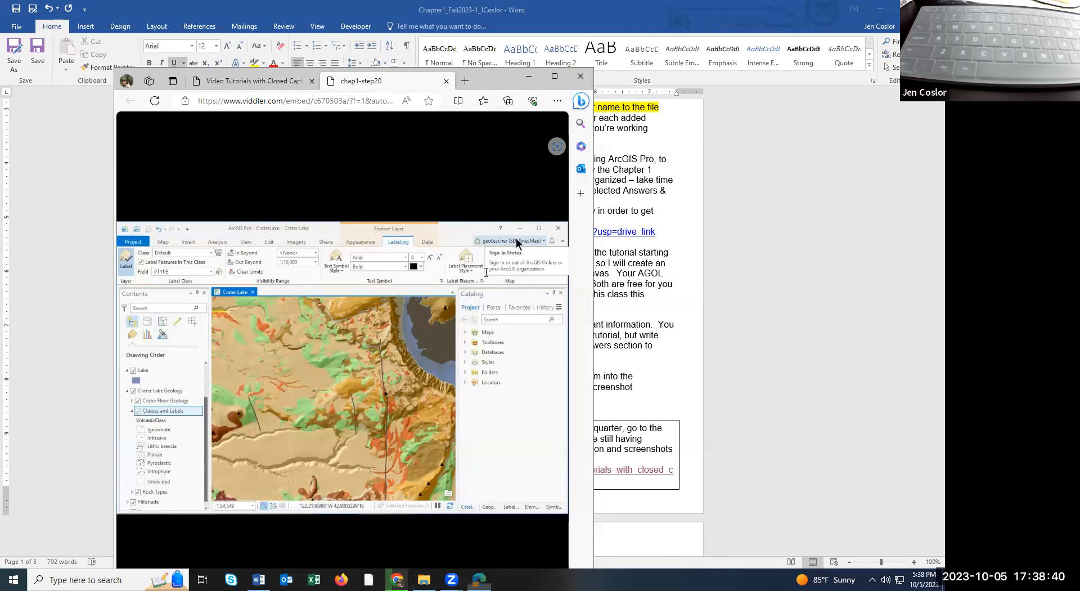
Close the tutorial video and return to Canvas's Chapter 1 assignment after checking recent downloads.
{"action": "left_click", "coordinate": [586, 78]}
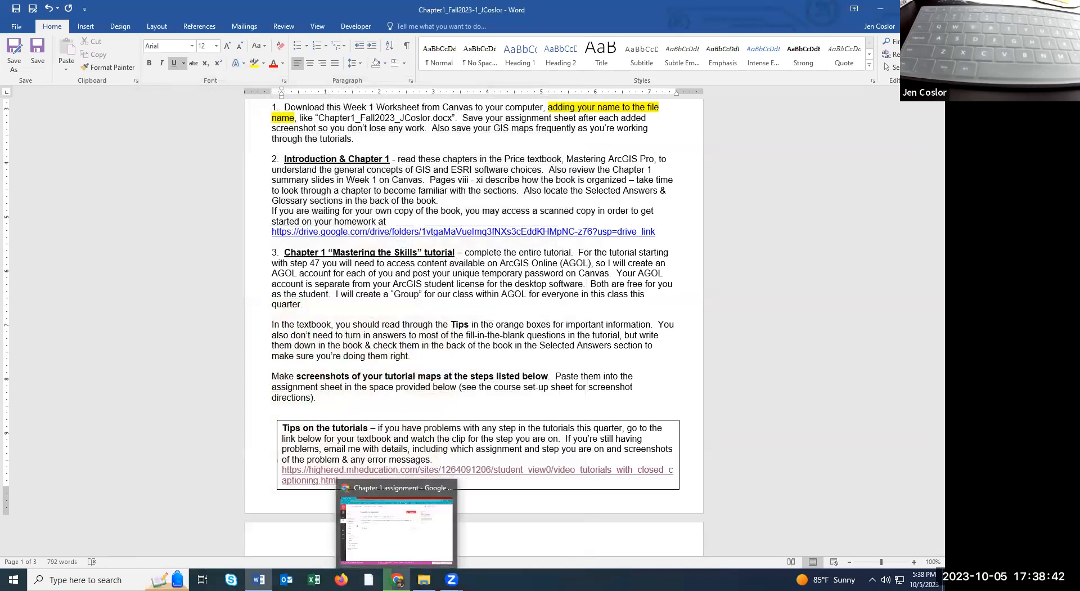
{"action": "left_click", "coordinate": [397, 526]}
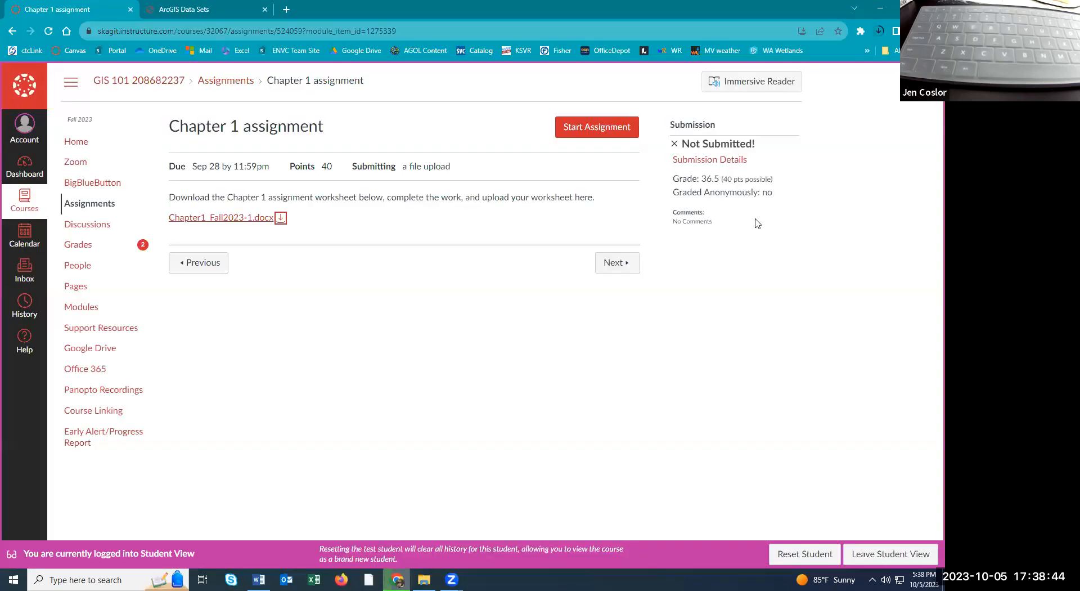
{"action": "left_click", "coordinate": [880, 32]}
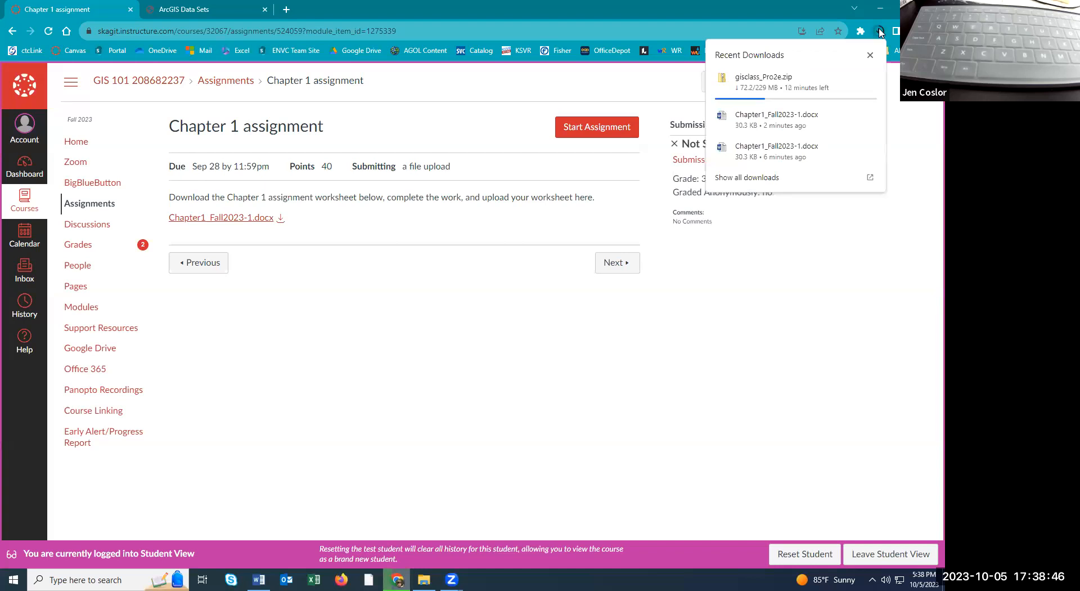
{"action": "left_click", "coordinate": [761, 5]}
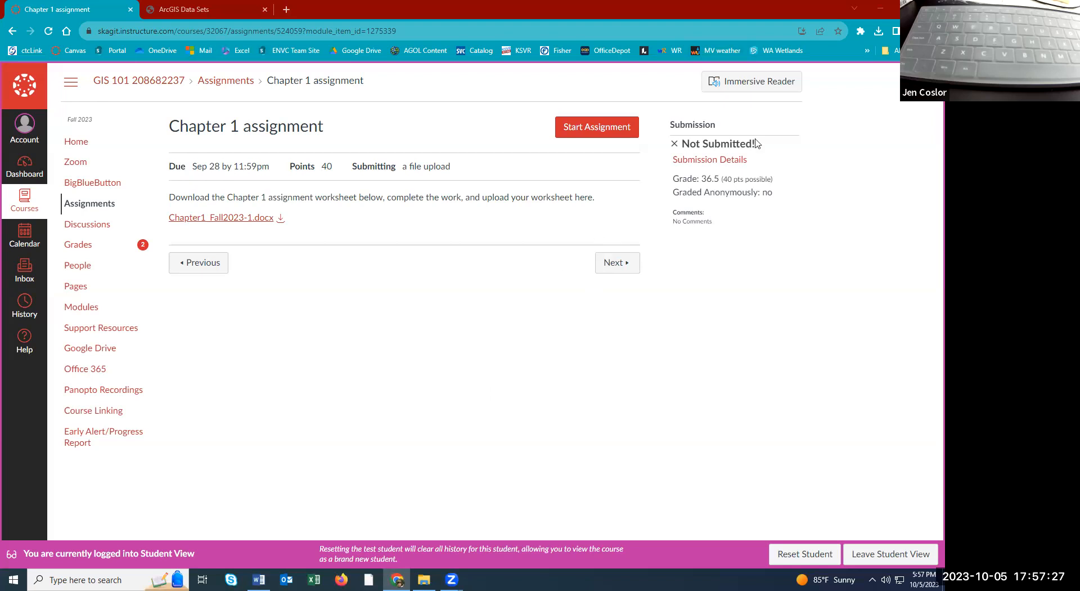
Open gisclass_Pro2e.zip from Chrome's downloads, select its gisclass folder, and switch to the C:\gisclass window.
{"action": "left_click", "coordinate": [878, 31]}
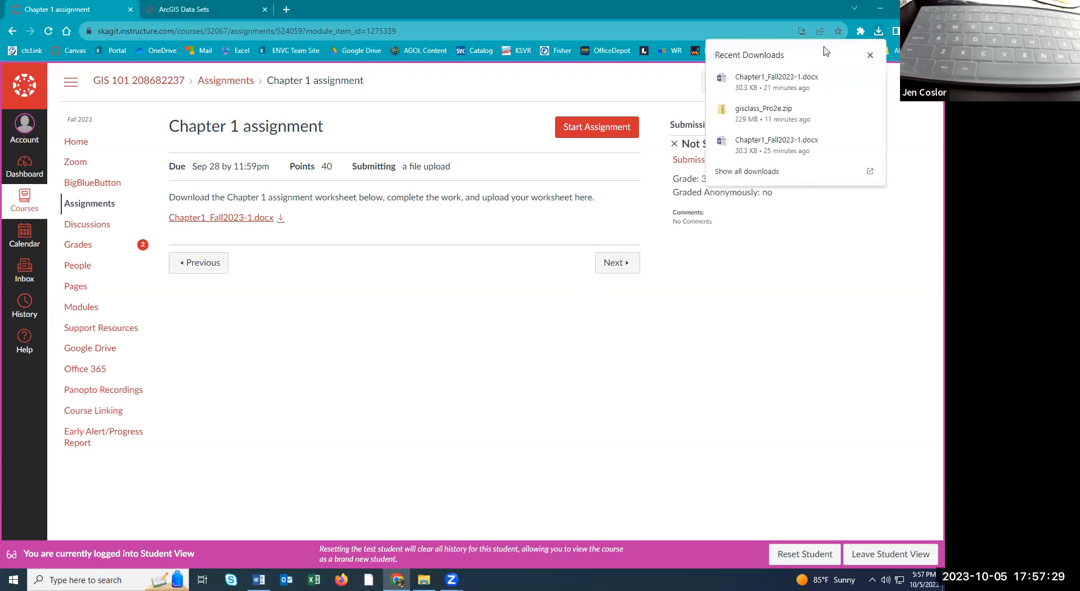
{"action": "left_click", "coordinate": [751, 123]}
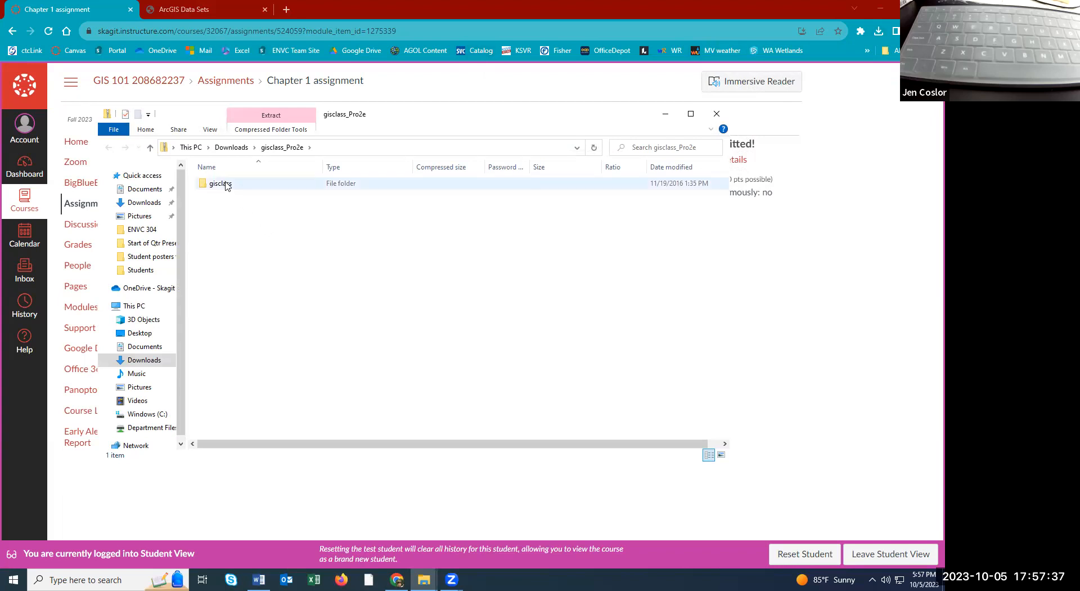
{"action": "left_click", "coordinate": [280, 189]}
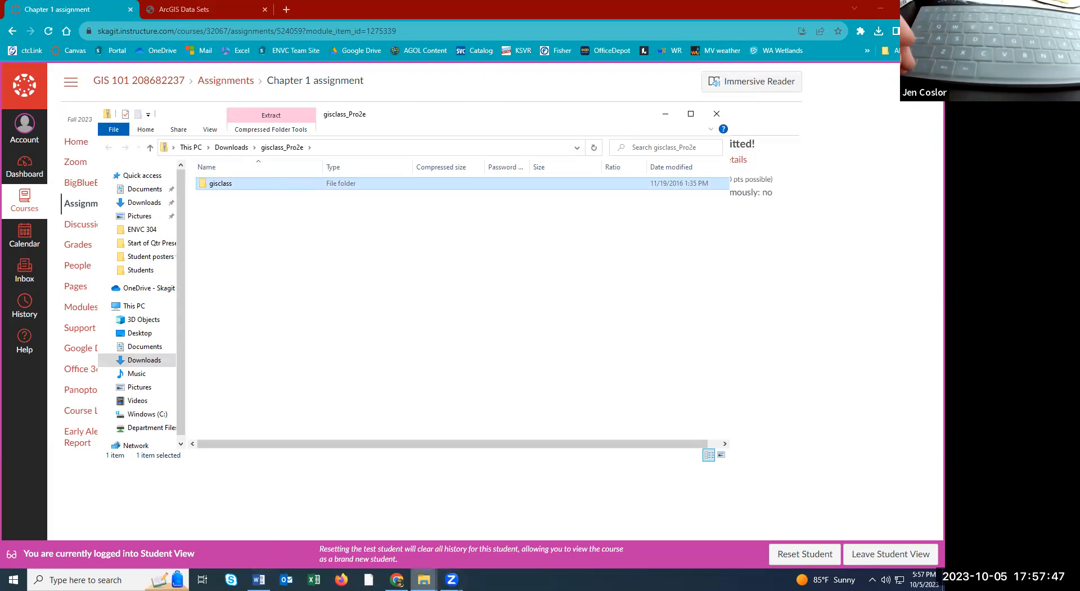
{"action": "left_click", "coordinate": [423, 580]}
{"action": "left_click", "coordinate": [402, 521]}
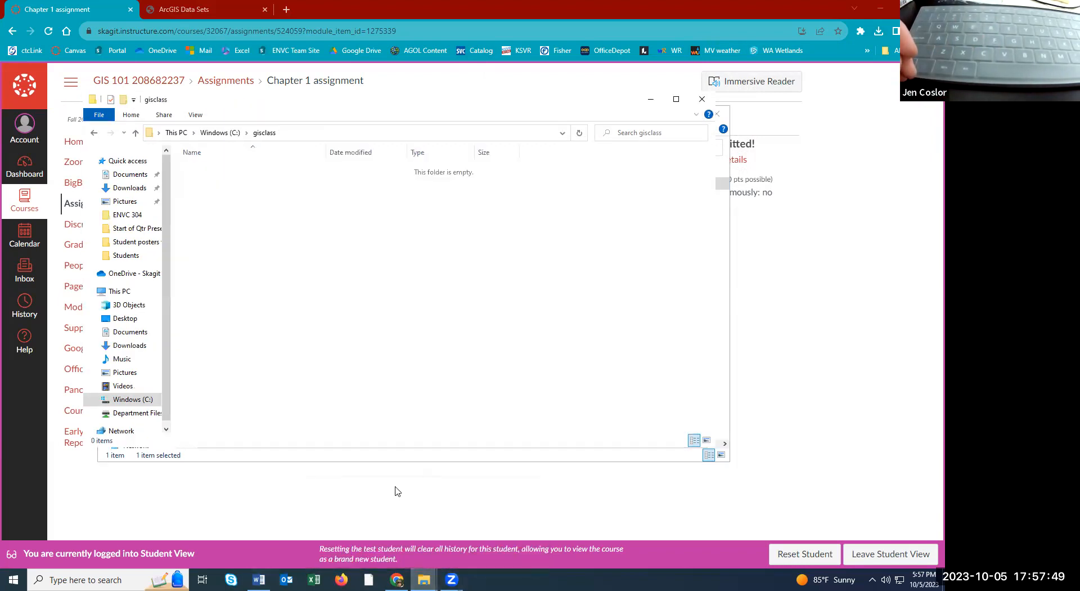
Paste the gisclass folder into C:\gisclass, extracting its 1,887 items.
{"action": "left_click", "coordinate": [883, 10]}
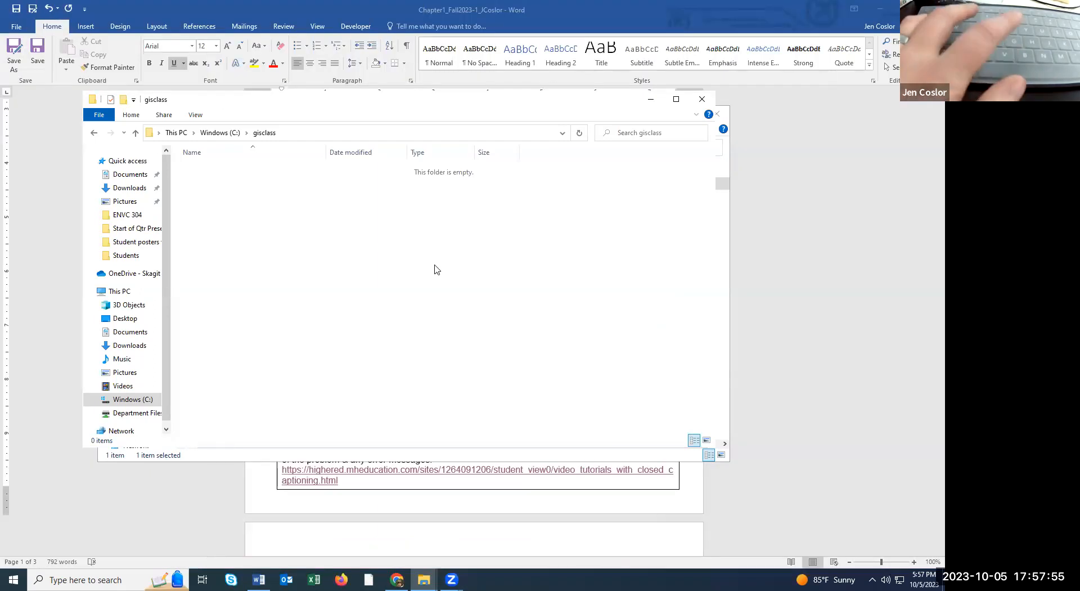
{"action": "key", "text": "ctrl+v"}
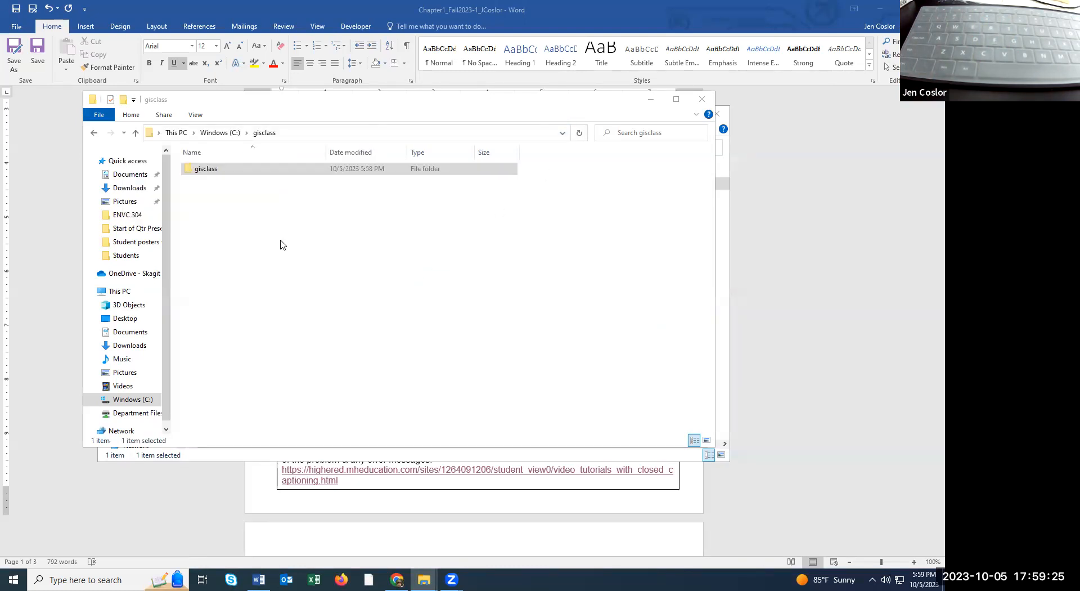
Browse the copied gisclass folder to check its ClassProjects and mgisdata subfolders.
{"action": "left_click", "coordinate": [217, 177]}
{"action": "double_click", "coordinate": [216, 173]}
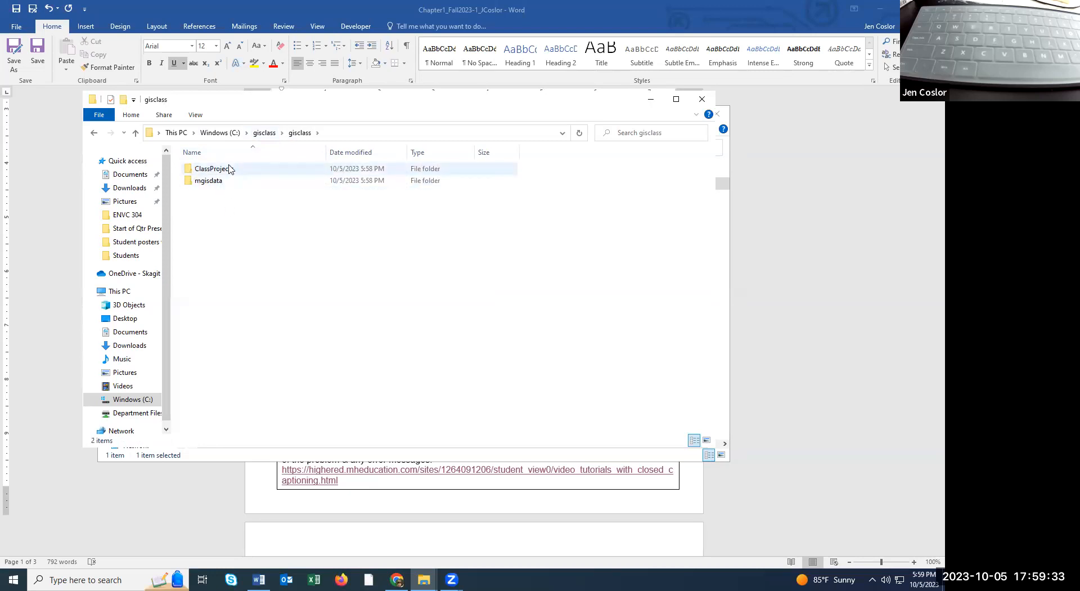
{"action": "double_click", "coordinate": [214, 169]}
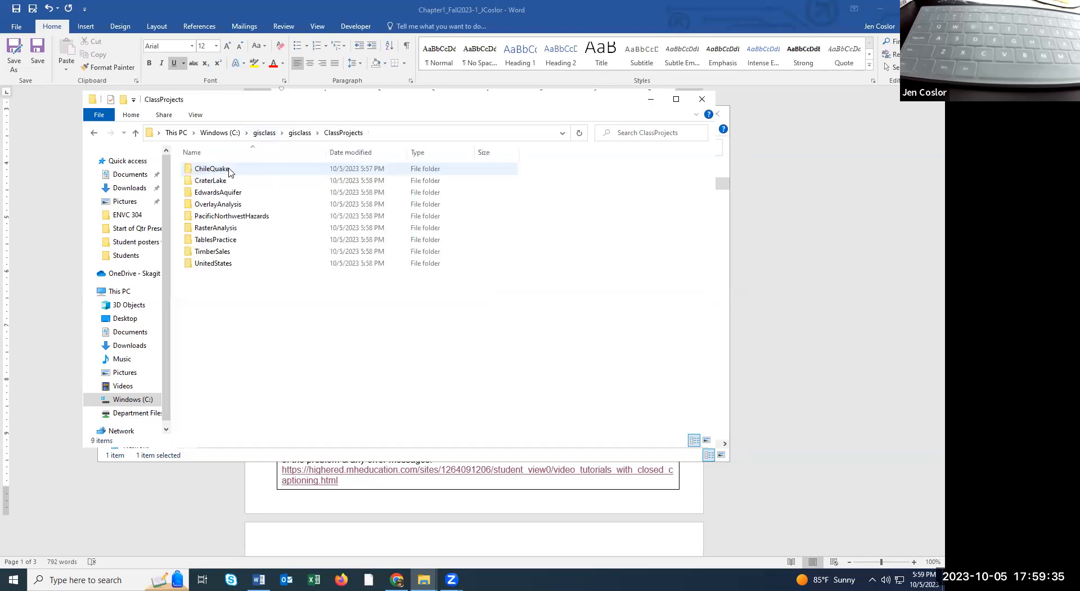
{"action": "key", "text": "alt+Left"}
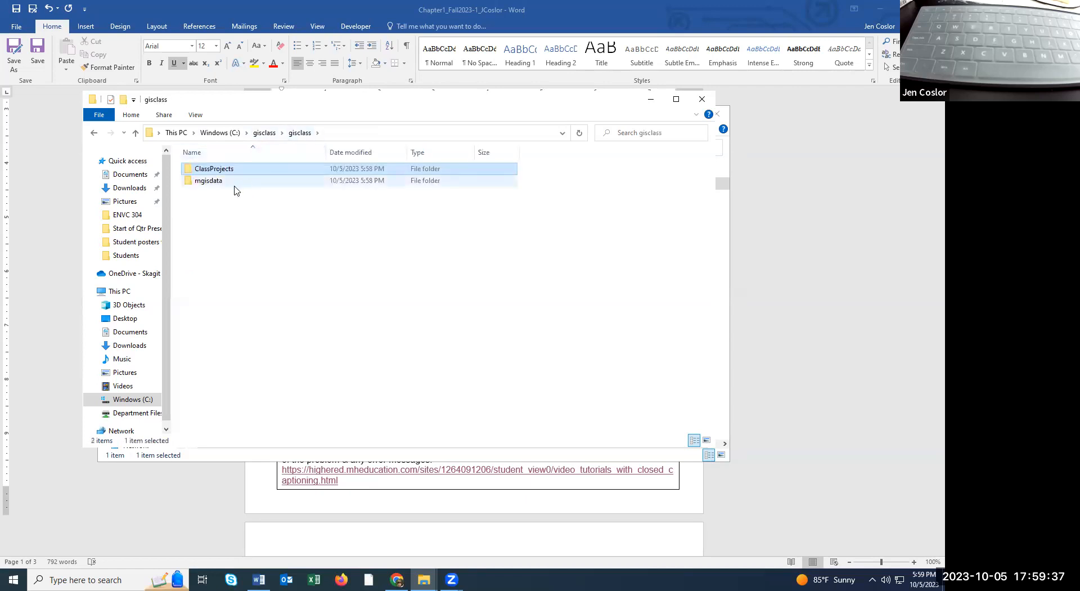
{"action": "double_click", "coordinate": [234, 182]}
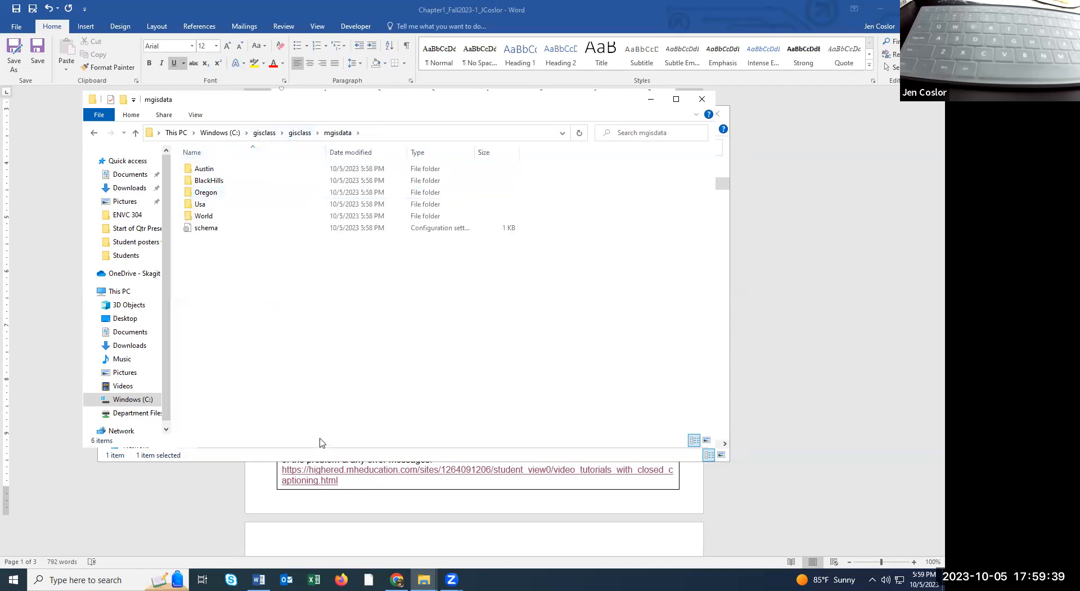
{"action": "left_click", "coordinate": [261, 135]}
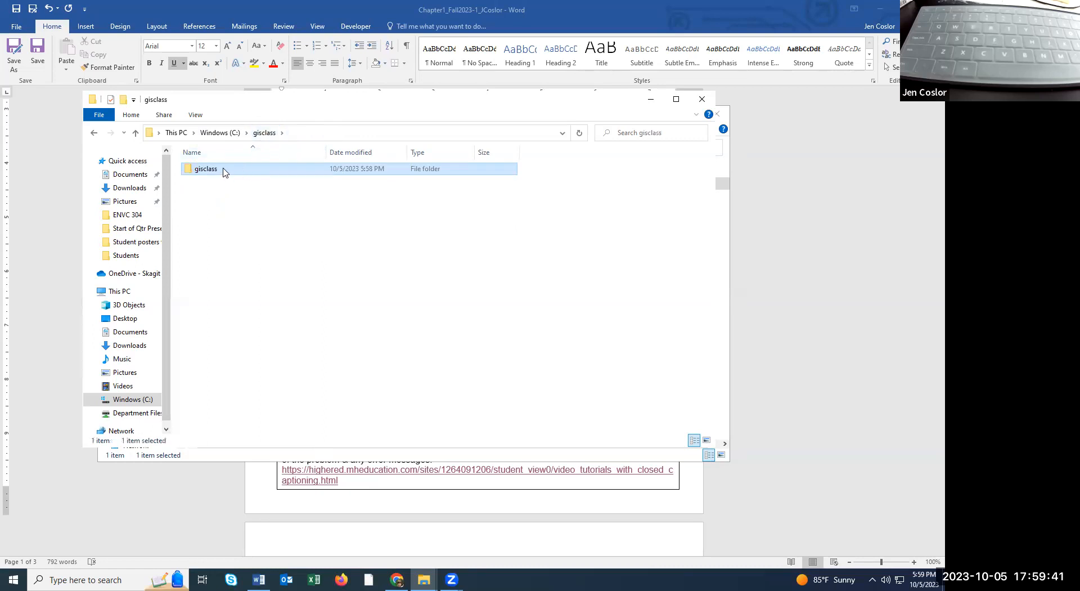
Check the gisclass folder properties: 330 MB, 1,811 files, 75 folders.
{"action": "right_click", "coordinate": [222, 173]}
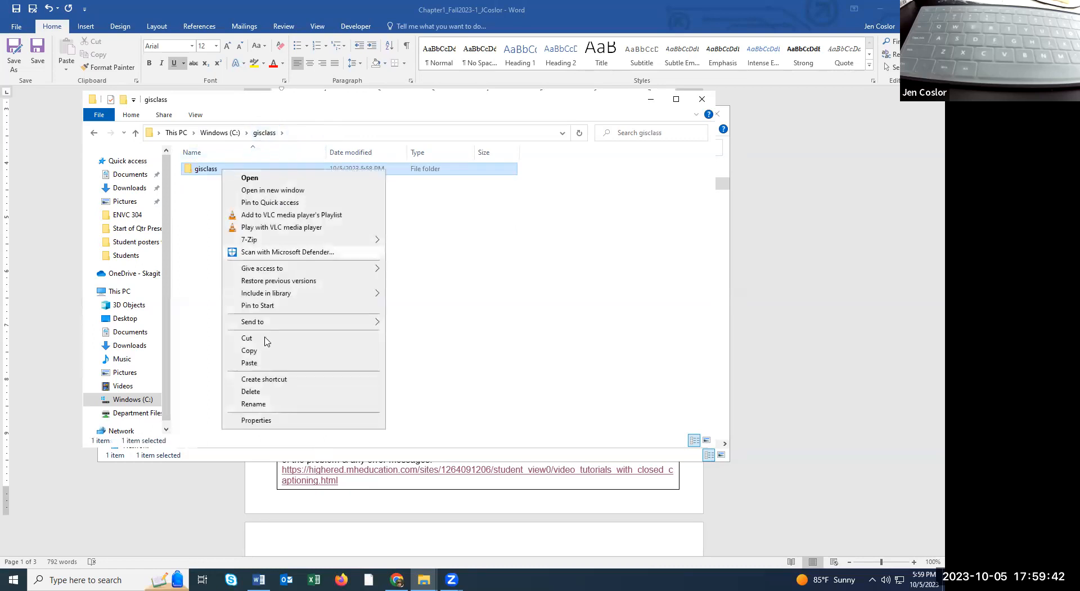
{"action": "left_click", "coordinate": [266, 419]}
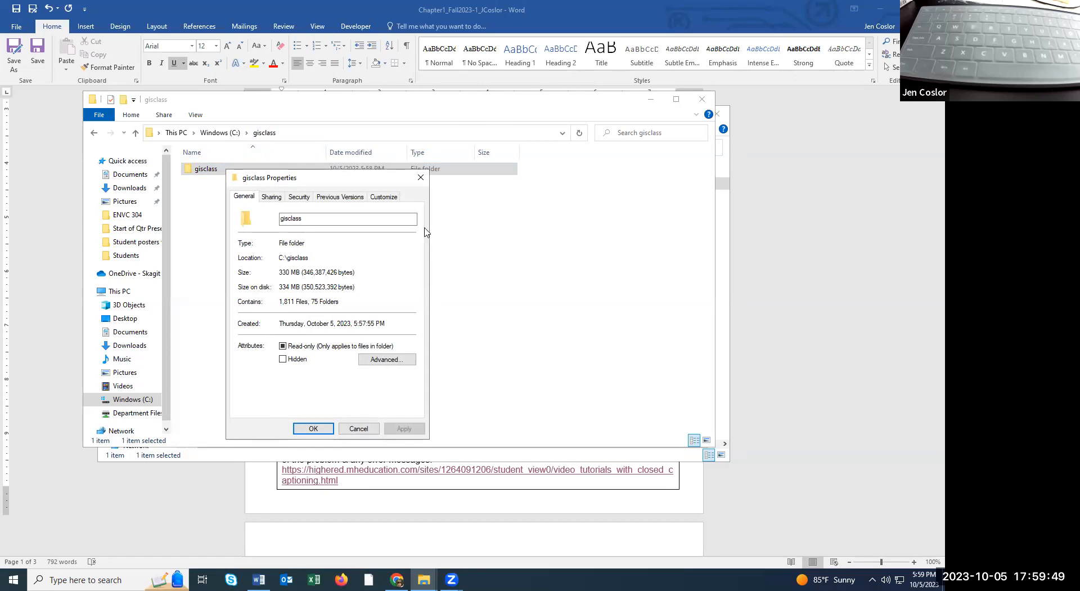
{"action": "left_click", "coordinate": [421, 177]}
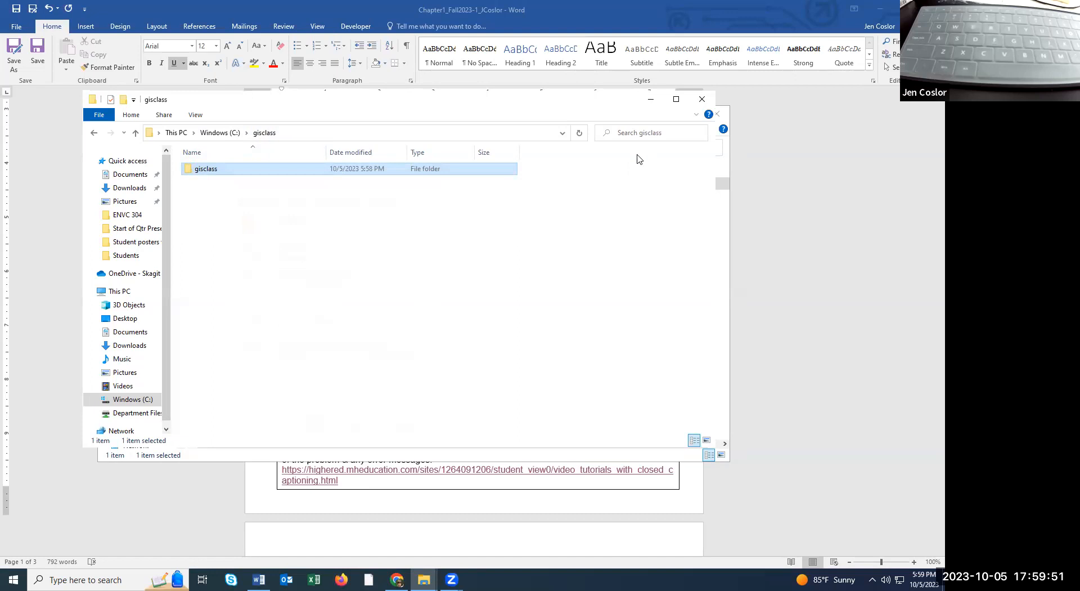
Close both File Explorer windows to return to the Word worksheet.
{"action": "left_click", "coordinate": [701, 99]}
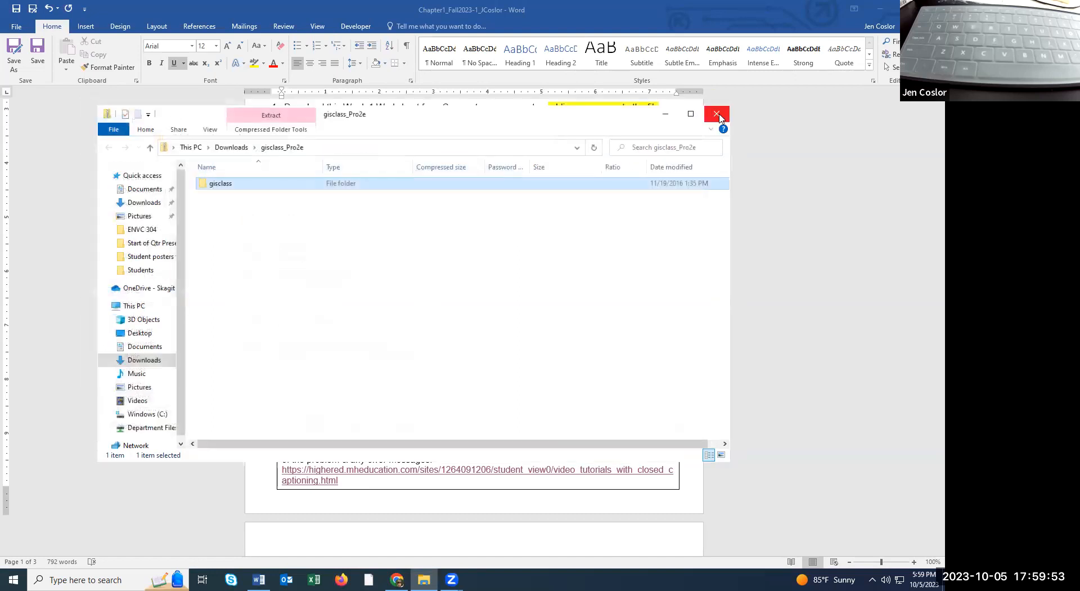
{"action": "left_click", "coordinate": [716, 113]}
{"action": "scroll", "coordinate": [699, 187], "scroll_direction": "down", "scroll_amount": 12}
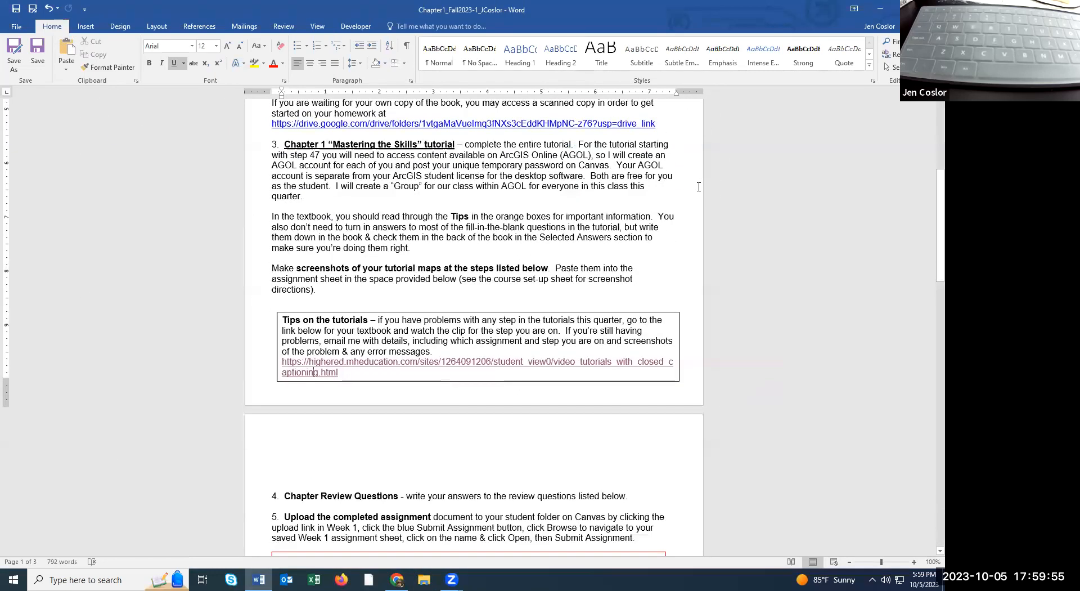
{"action": "scroll", "coordinate": [699, 186], "scroll_direction": "down", "scroll_amount": 3}
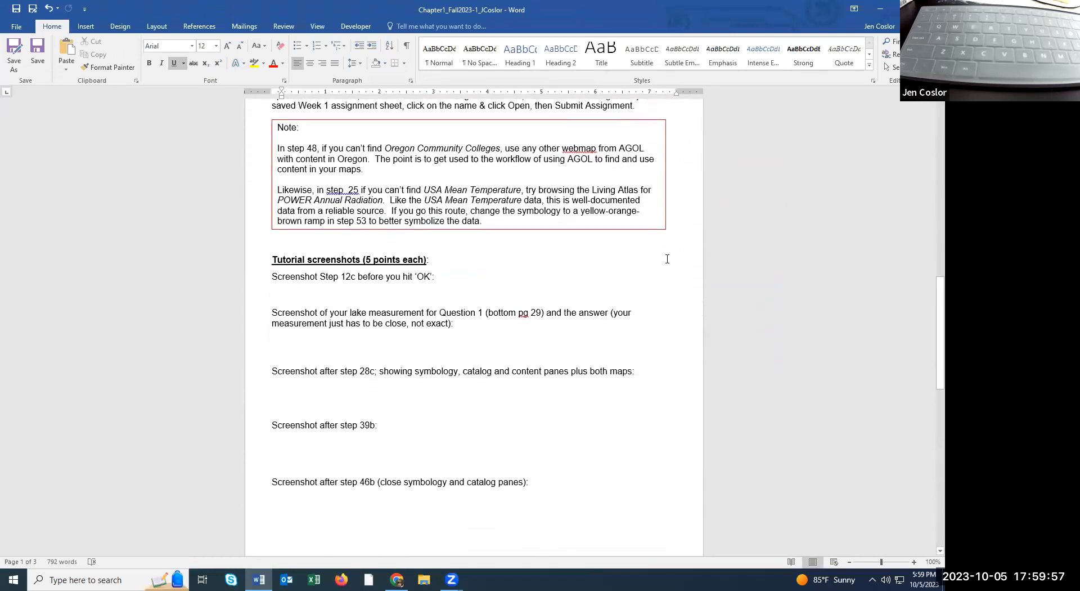
{"action": "left_click", "coordinate": [13, 579]}
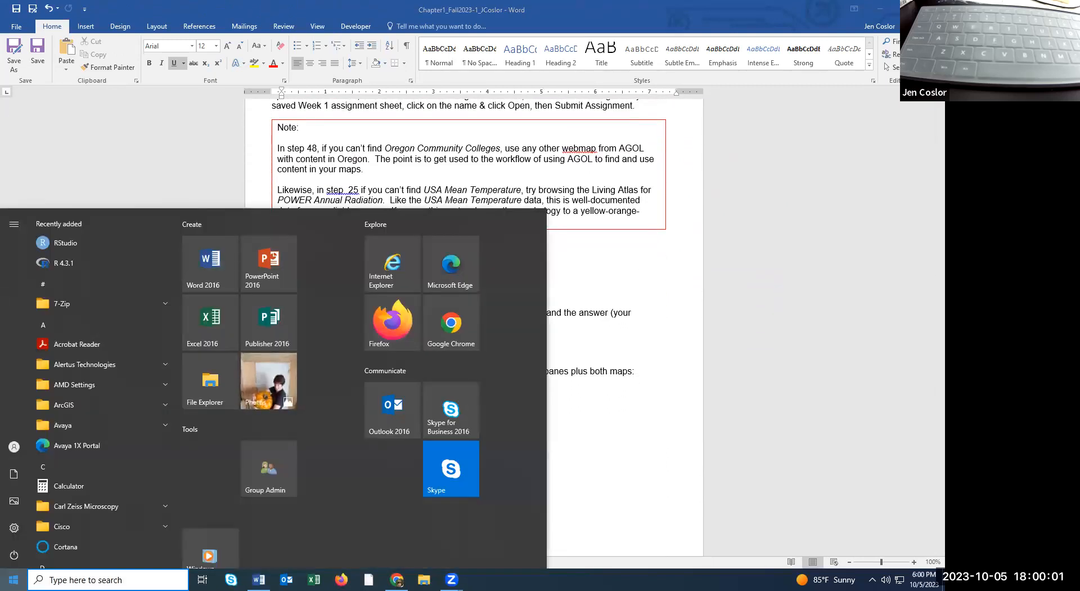
Search the Start menu for ArcGIS Pro until the app shows as best match.
{"action": "type", "text": "arxiv"}
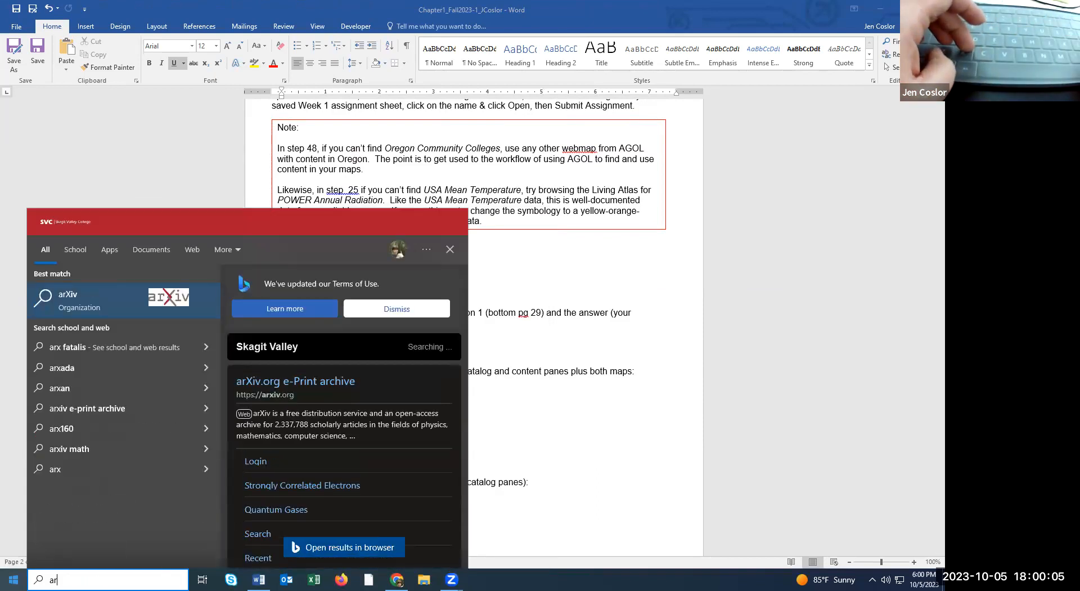
{"action": "key", "text": "BackSpace"}
{"action": "key", "text": "BackSpace"}
{"action": "key", "text": "BackSpace"}
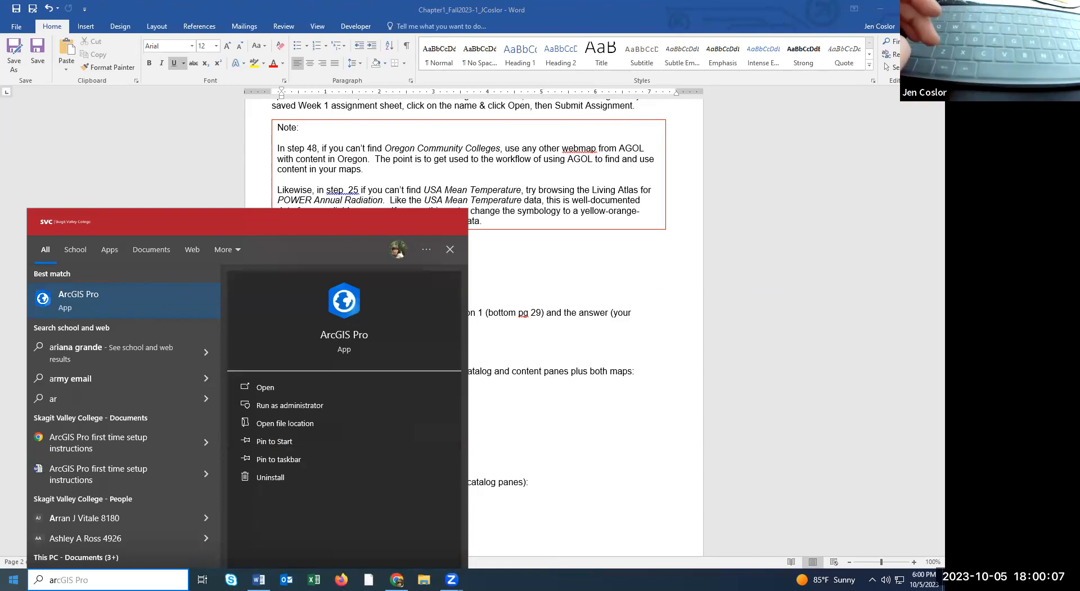
{"action": "key", "text": "Escape"}
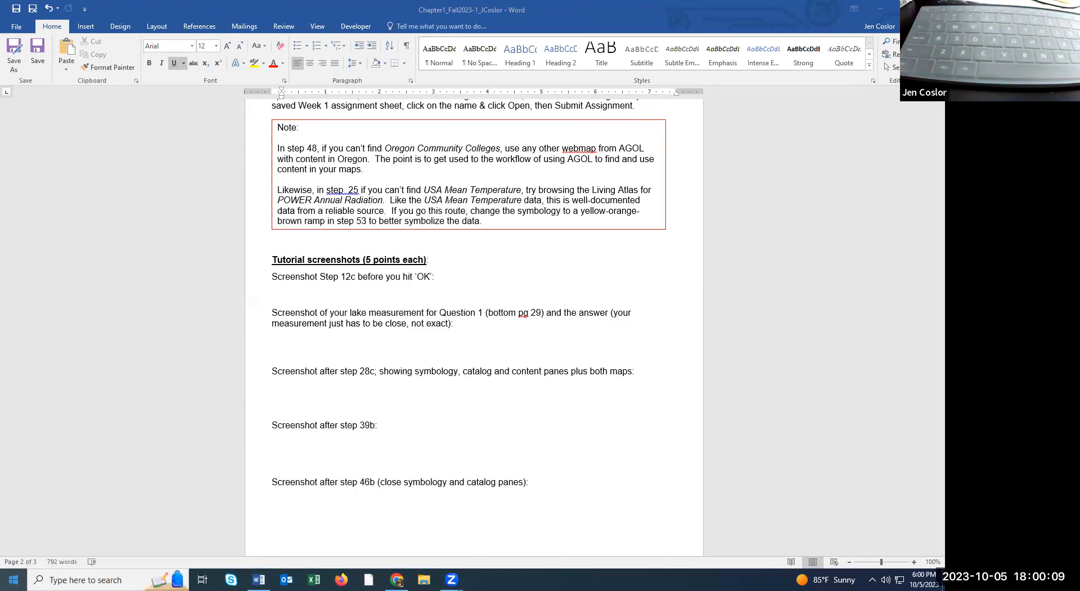